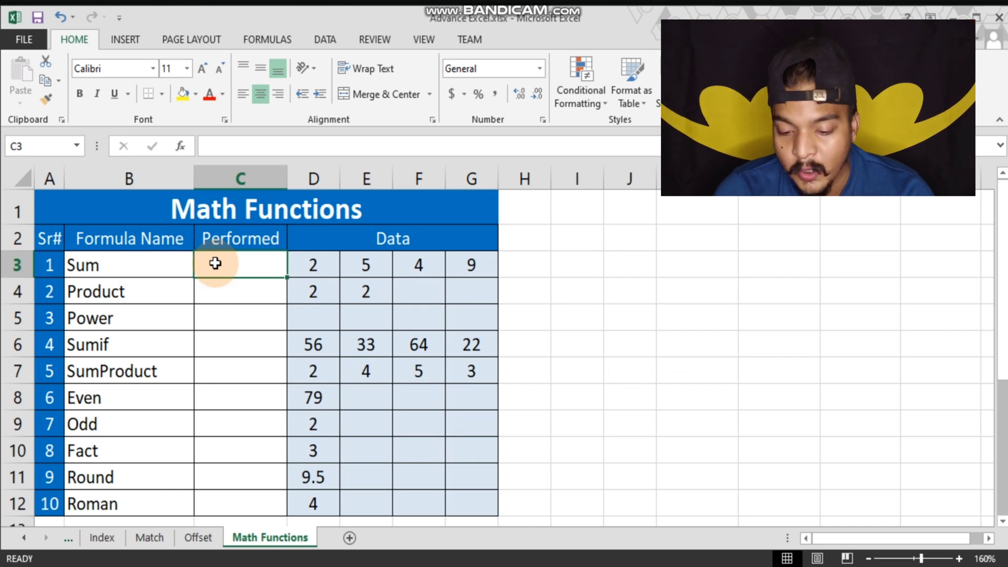
- Enter a SUM formula in C3 that totals the row's data range D3:G3
text(=sum()
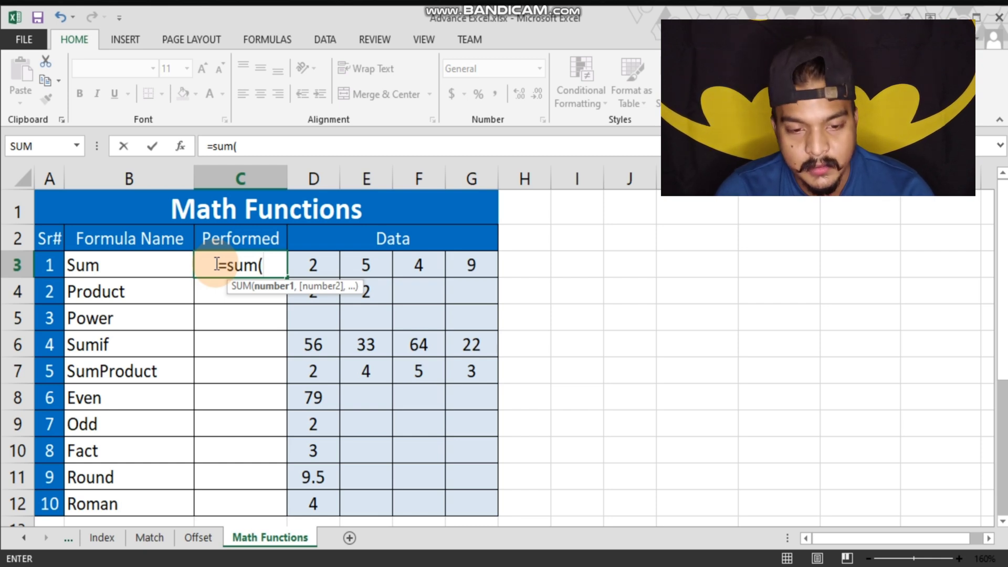
key(Right)
key(shift+Right)
key(shift+Right)
key(shift+Right)
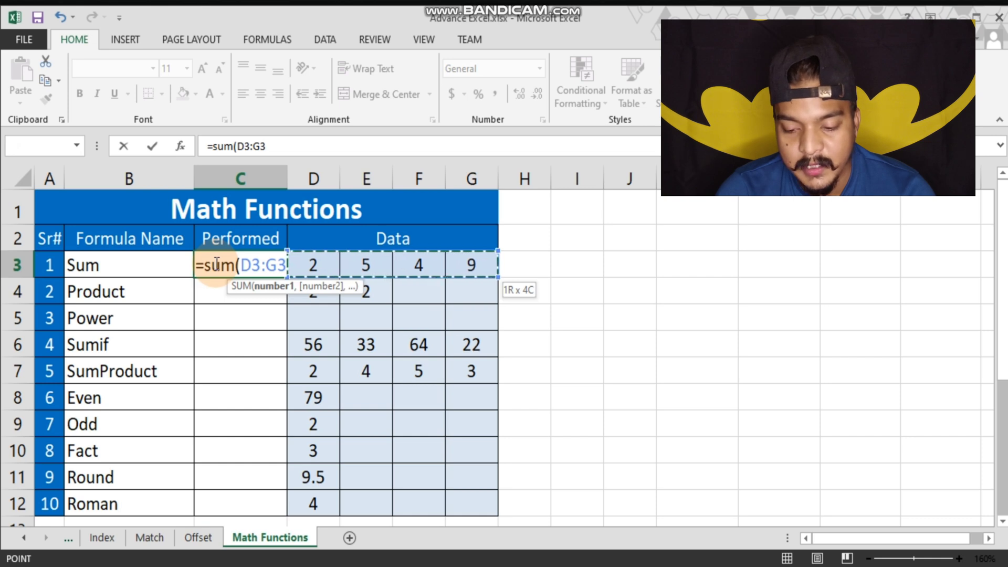
key(Return)
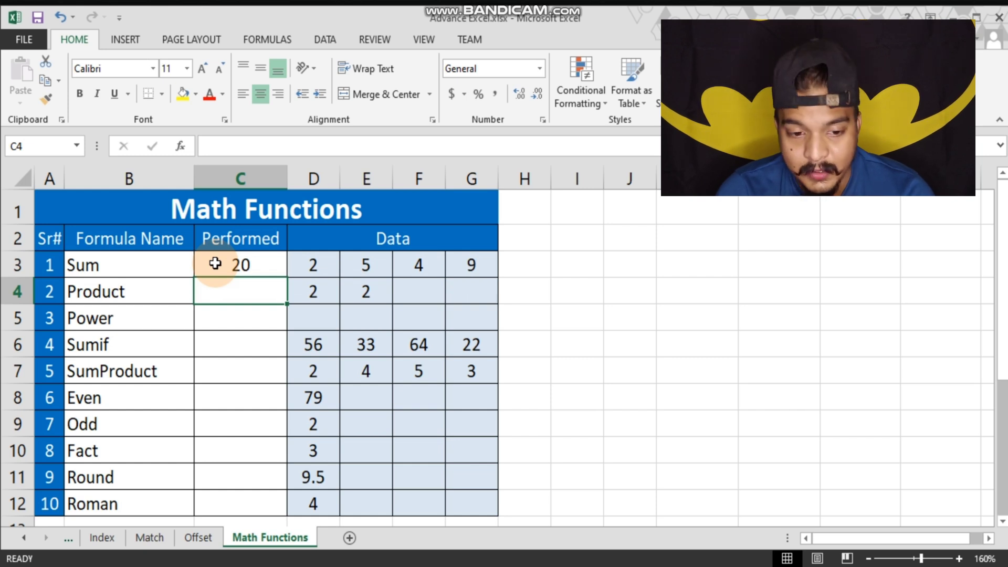
- Enter a PRODUCT formula in C4 that multiplies D4 and E4
text(=)
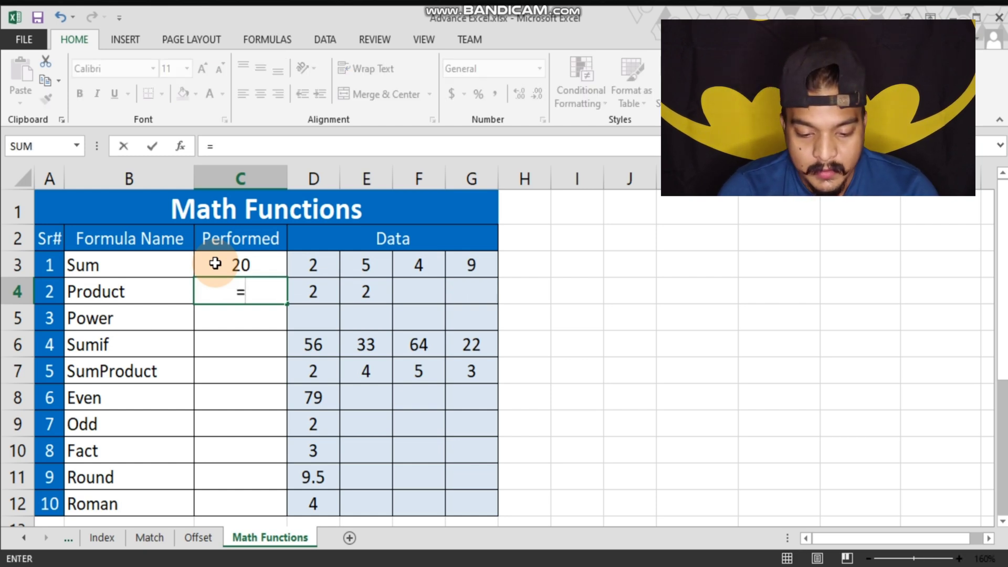
text(prod)
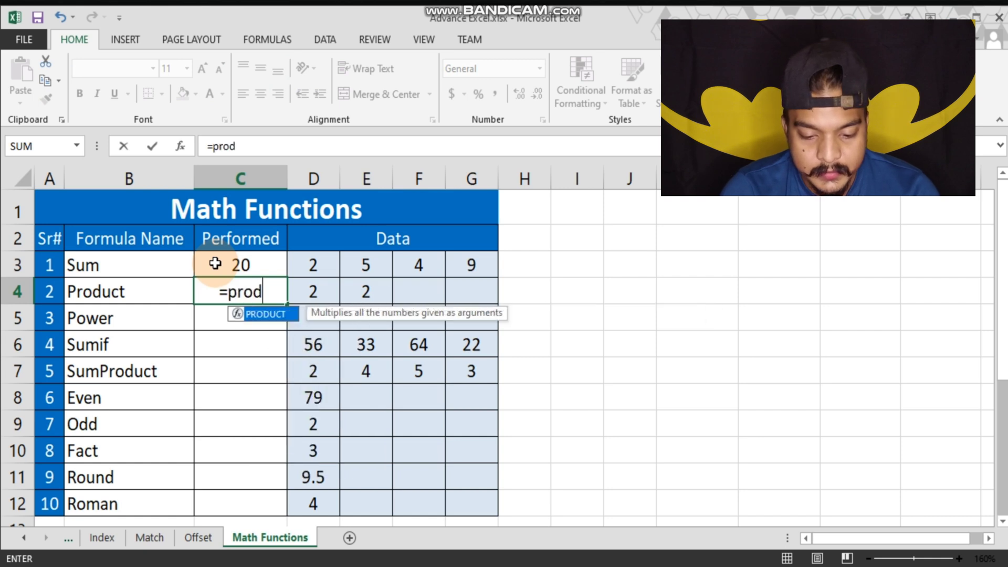
text(uc)
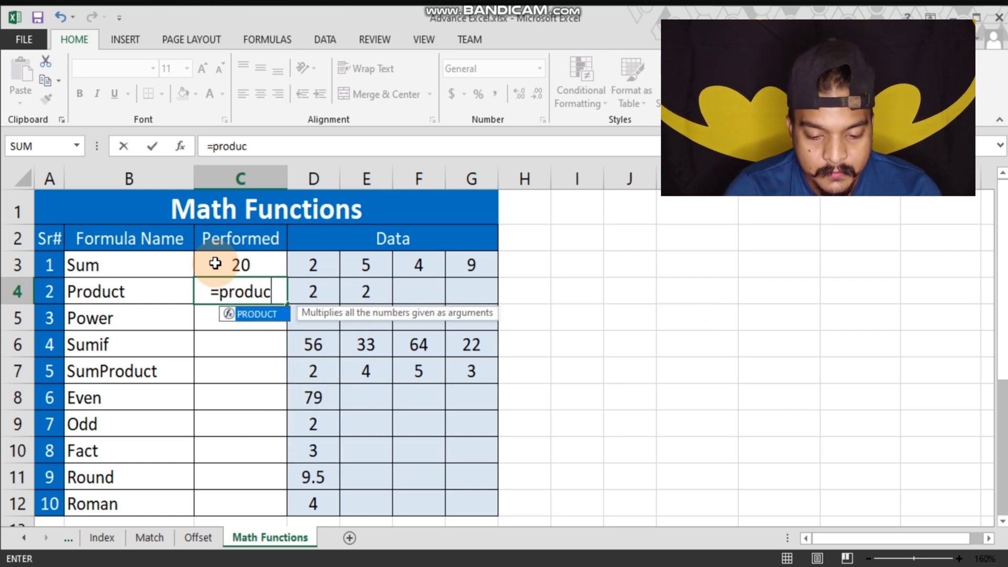
text(t()
key(Right)
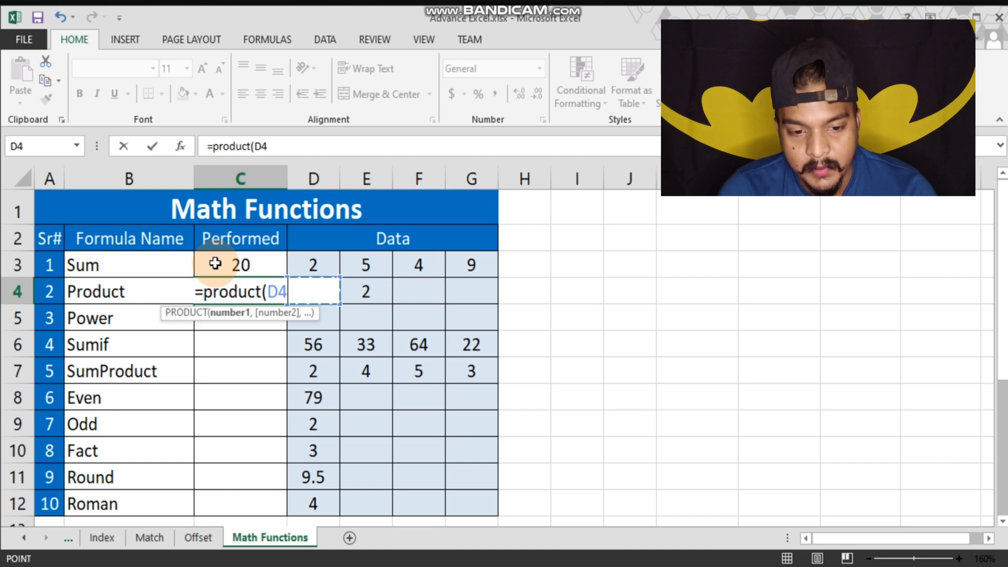
text(,)
key(Right)
key(Right)
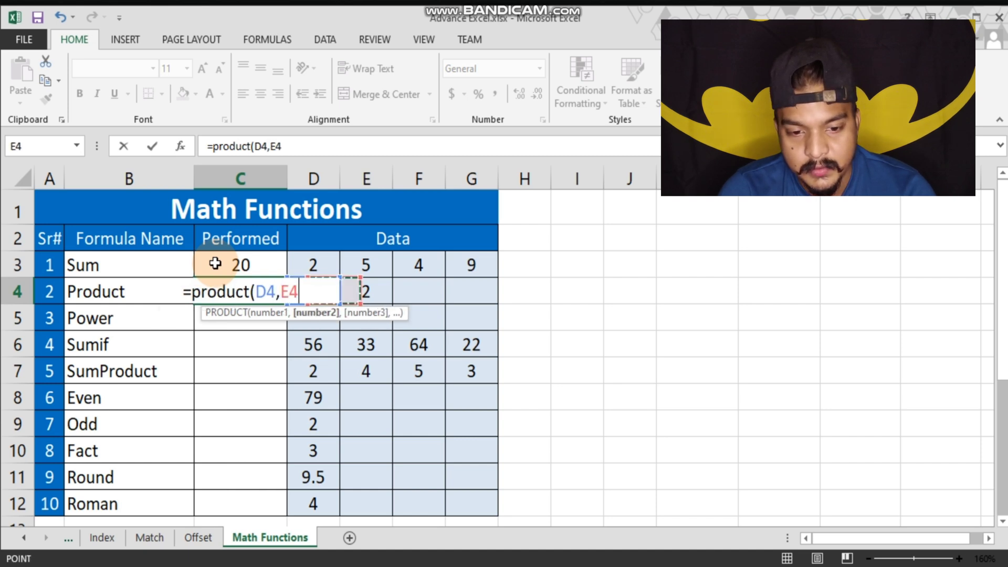
key(Return)
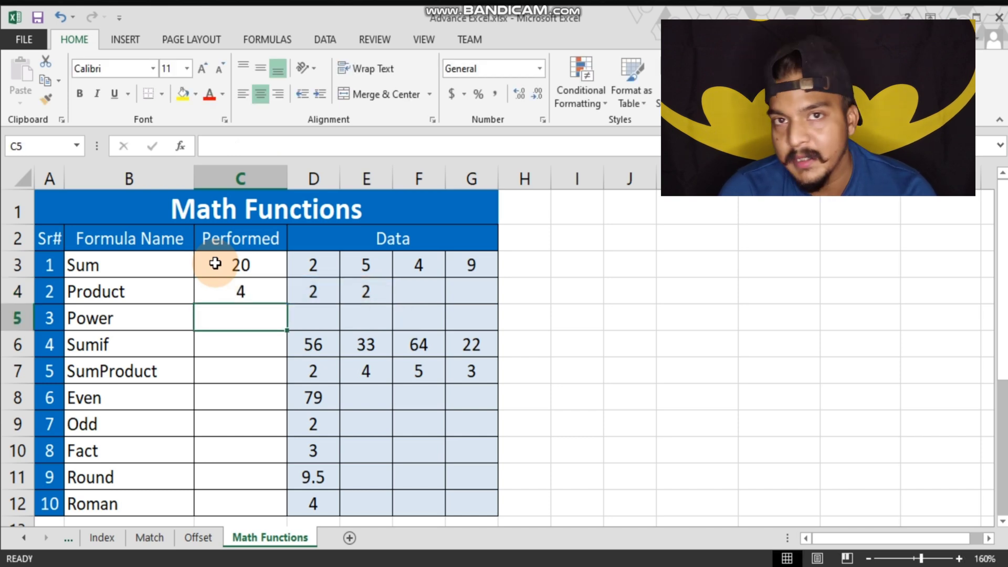
- Change the Product row's data to 5 in D4 and 9 in E4
key(Up)
key(Right)
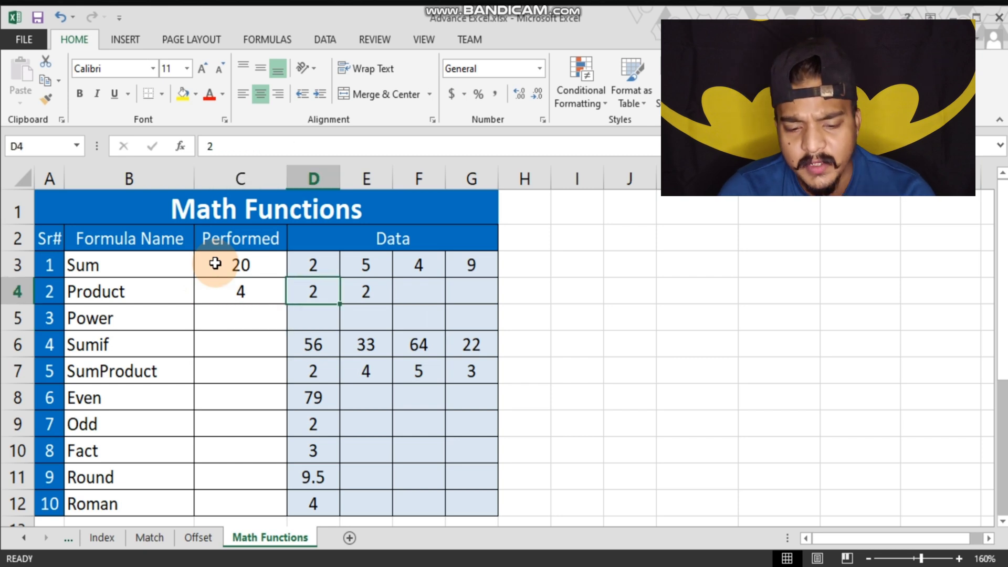
text(5)
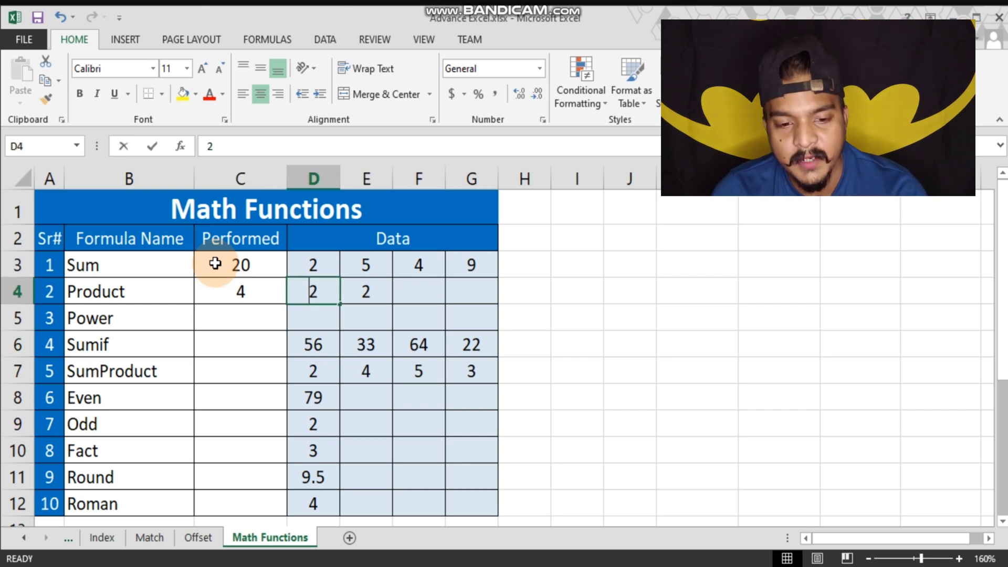
key(Tab)
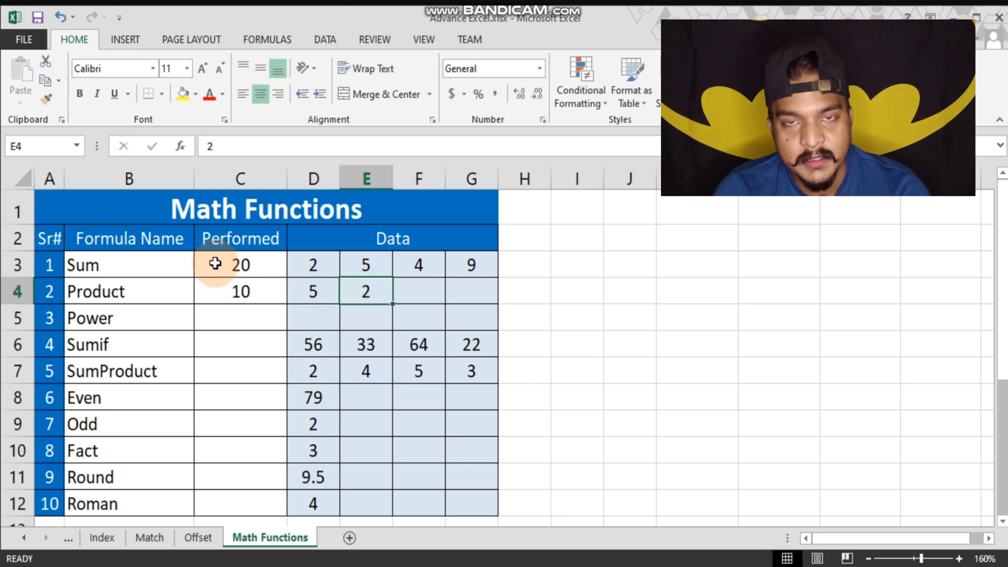
key(Right)
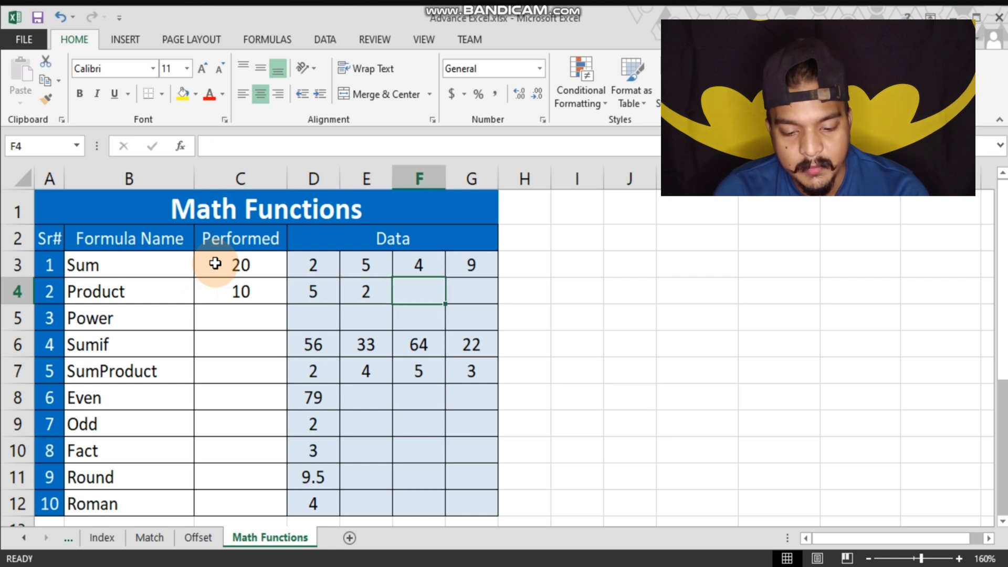
key(Left)
key(Left)
key(Right)
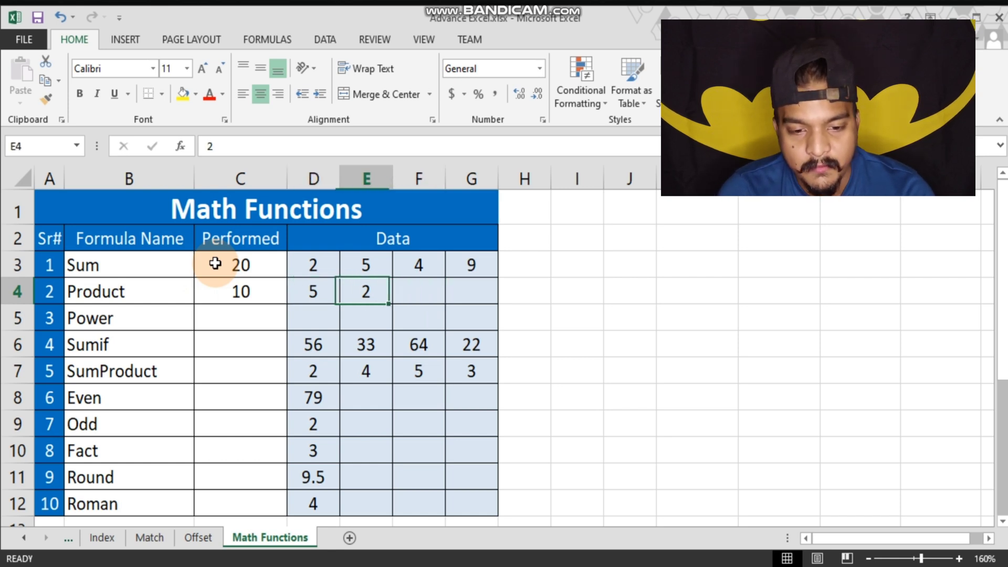
text(9)
key(Return)
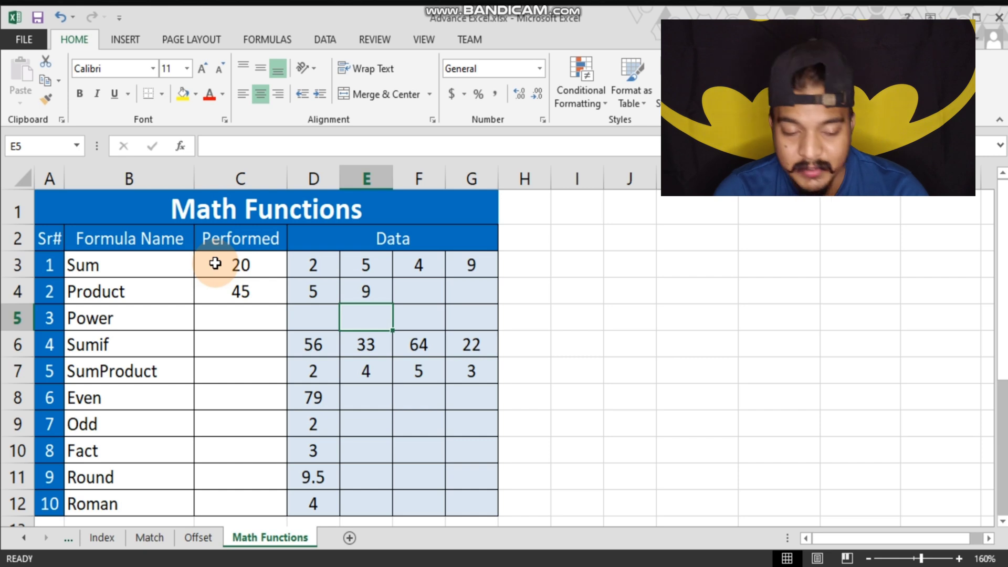
- Fill in the Power row's data with 2 in D5 and 4 in E5
key(Left)
key(Left)
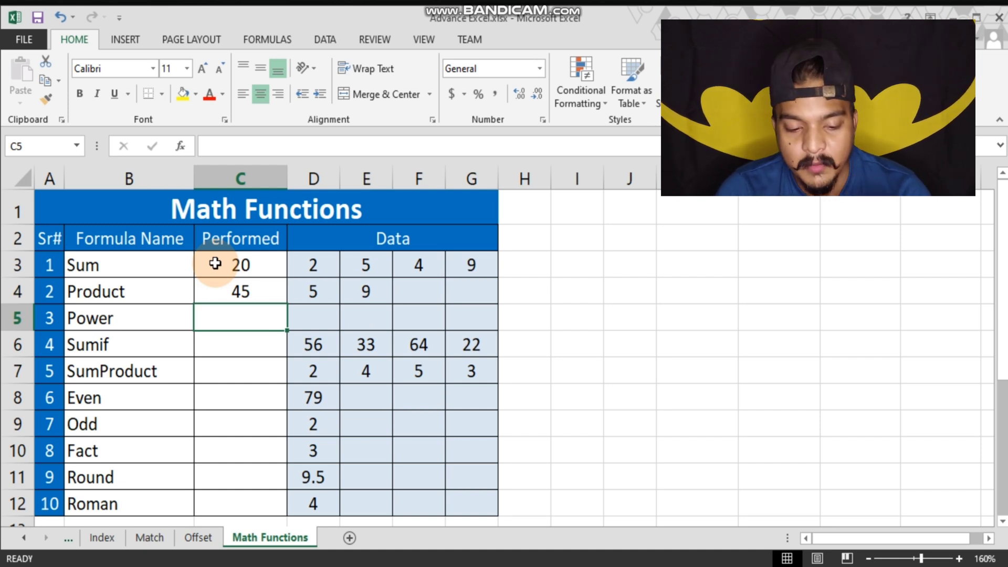
key(Right)
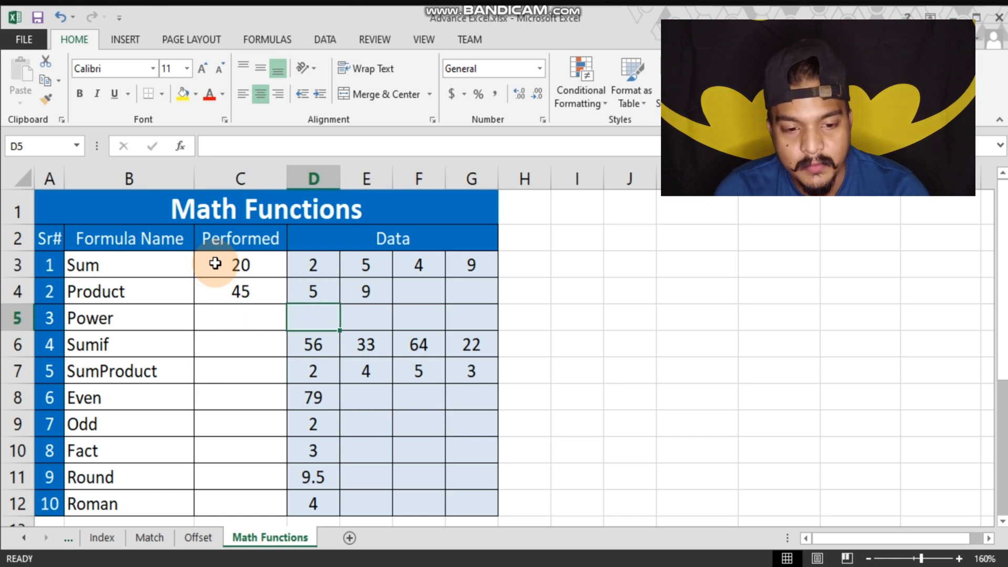
text(2)
key(Right)
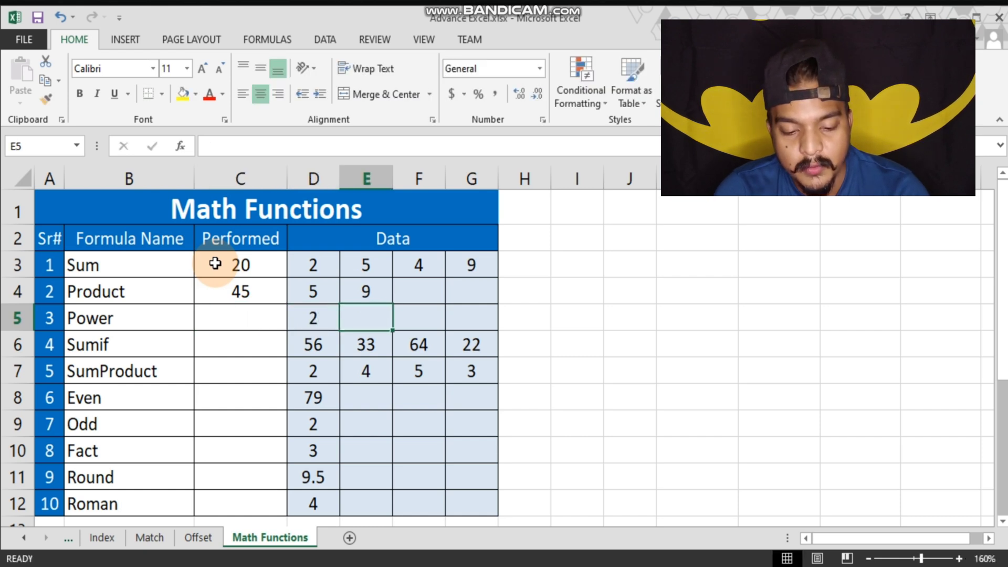
key(Left)
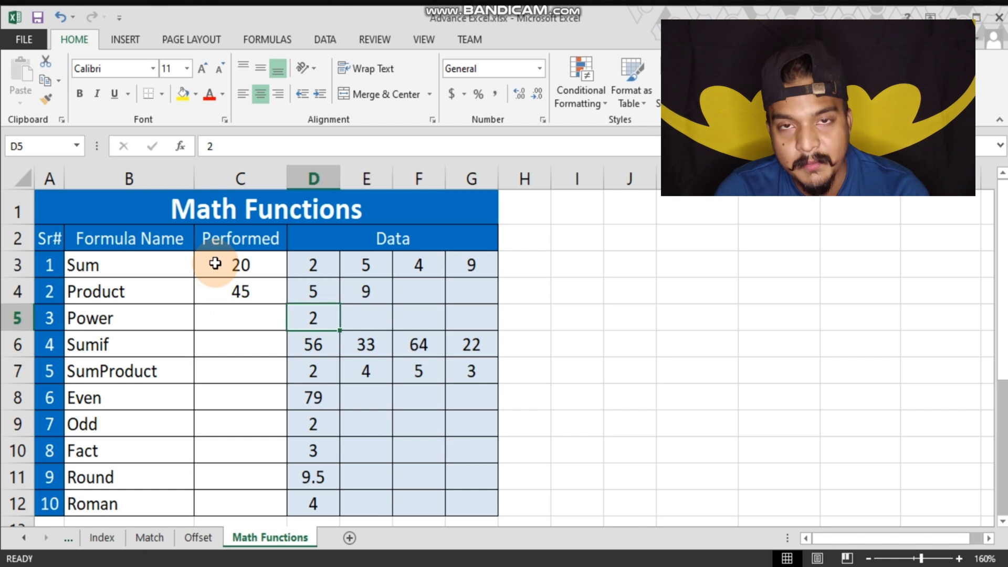
key(Right)
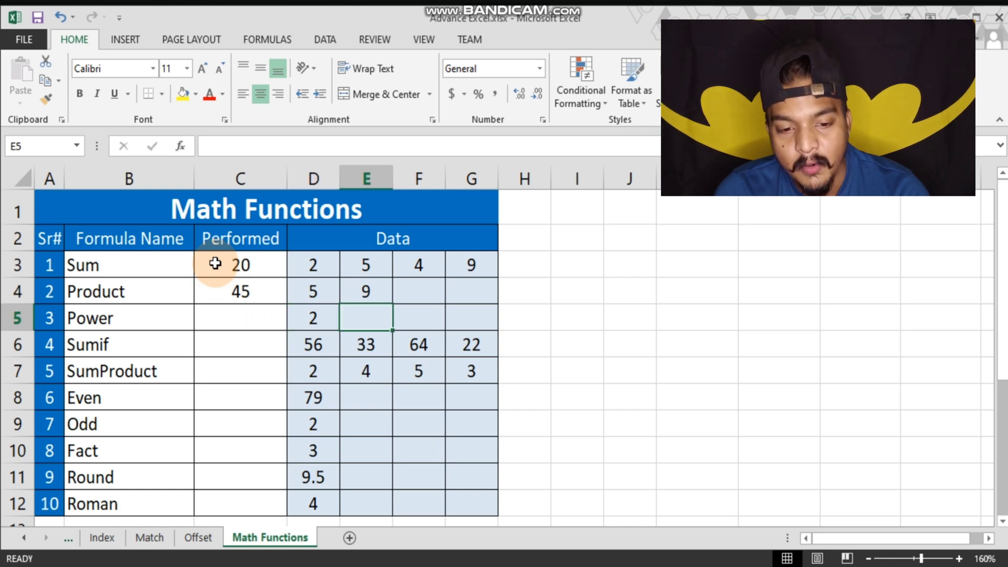
text(4)
key(Right)
- Enter a POWER formula in C5 with D5 as the number and E5 as the exponent
key(Left)
key(Left)
key(Left)
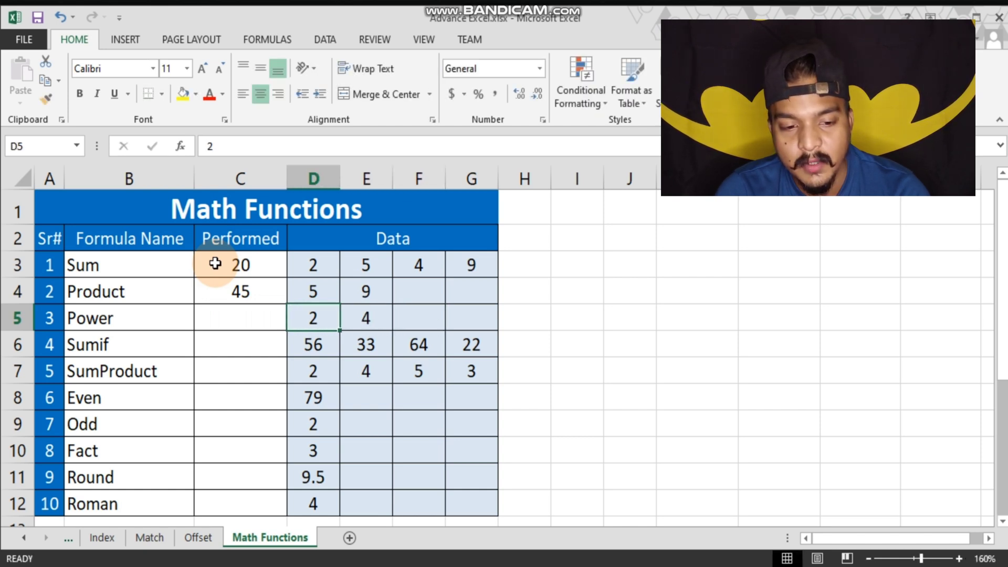
text(=power()
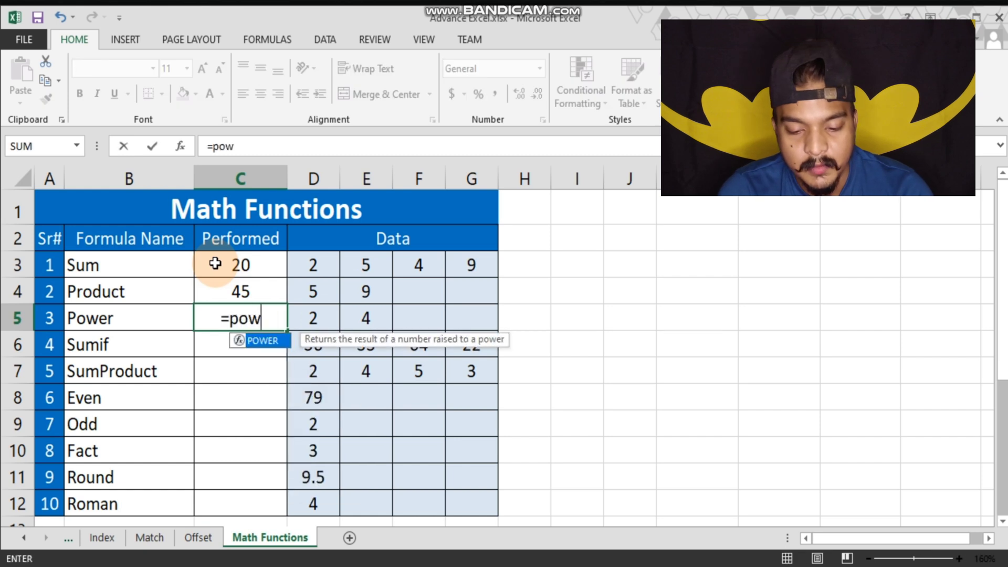
key(Right)
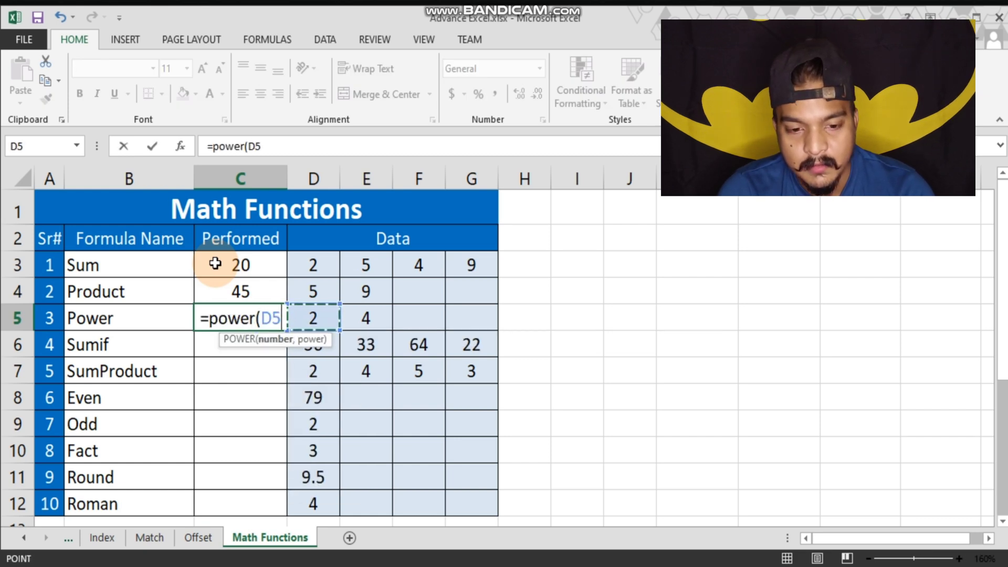
text(,)
key(Right)
key(Right)
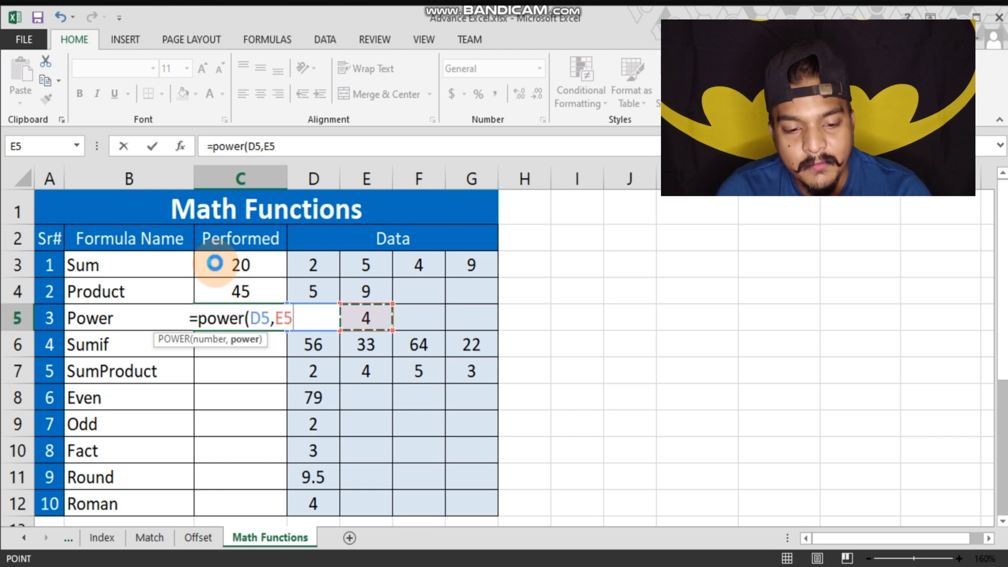
key(Return)
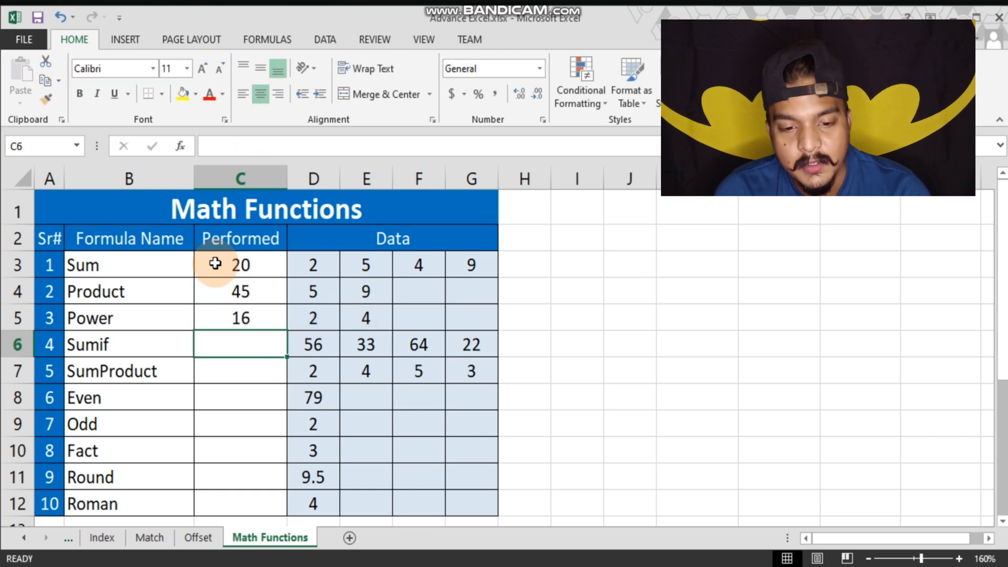
- Enter the value 2 in each of the cells I5 to L5 beside the table to illustrate the power calculation
key(Right)
key(Right)
key(Right)
key(Right)
key(Right)
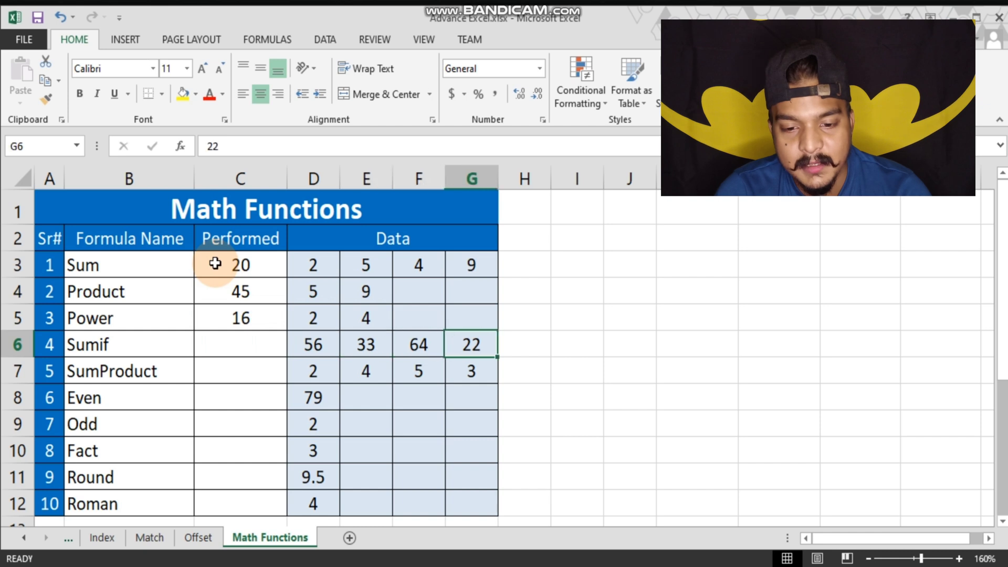
key(Up)
key(Right)
text(2)
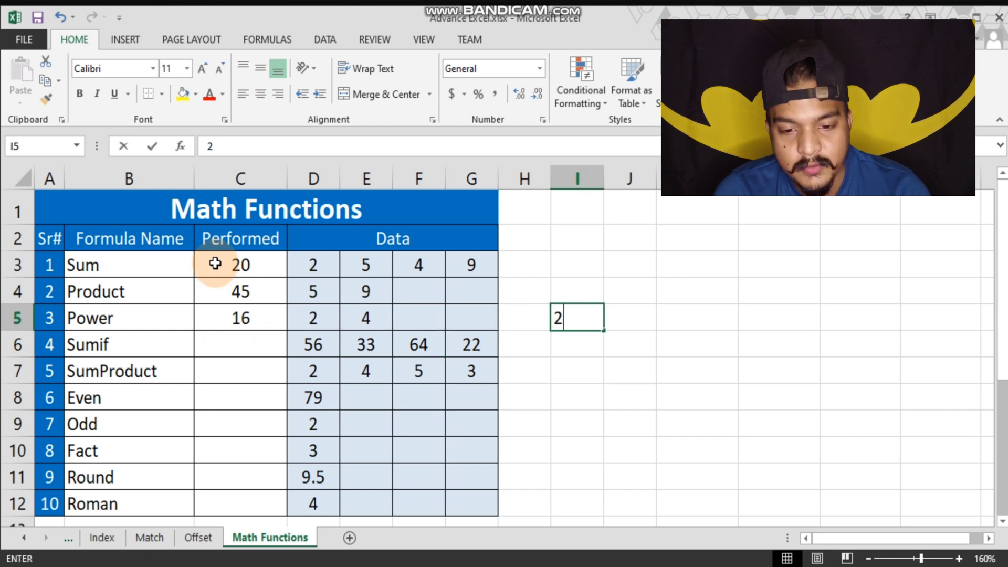
key(Right)
text(2)
key(Right)
text(2)
key(Right)
text(2)
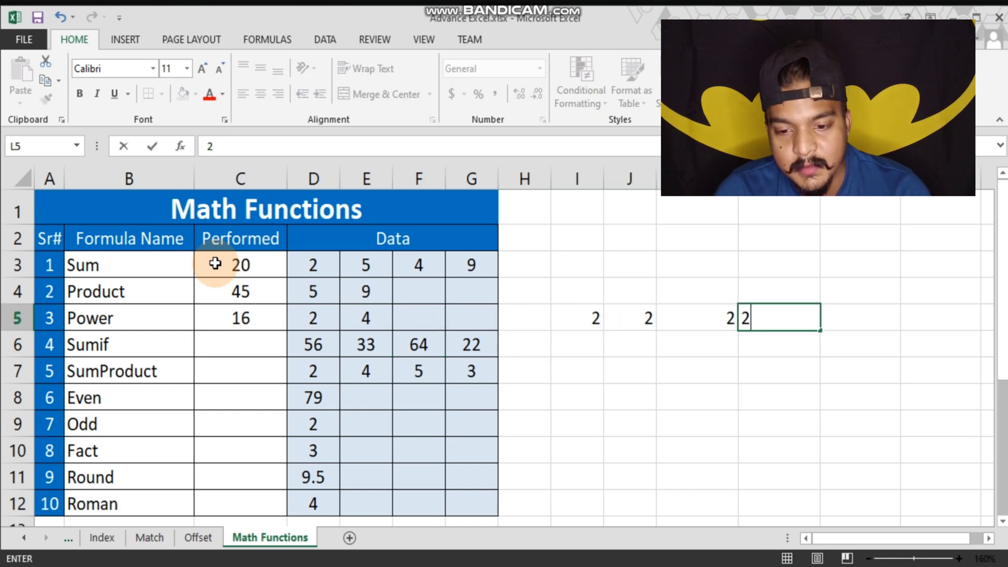
key(Right)
- Enter the running products 4, 8 and 16 in J4, K4 and L4 above the row of twos
key(Left)
key(Left)
key(Left)
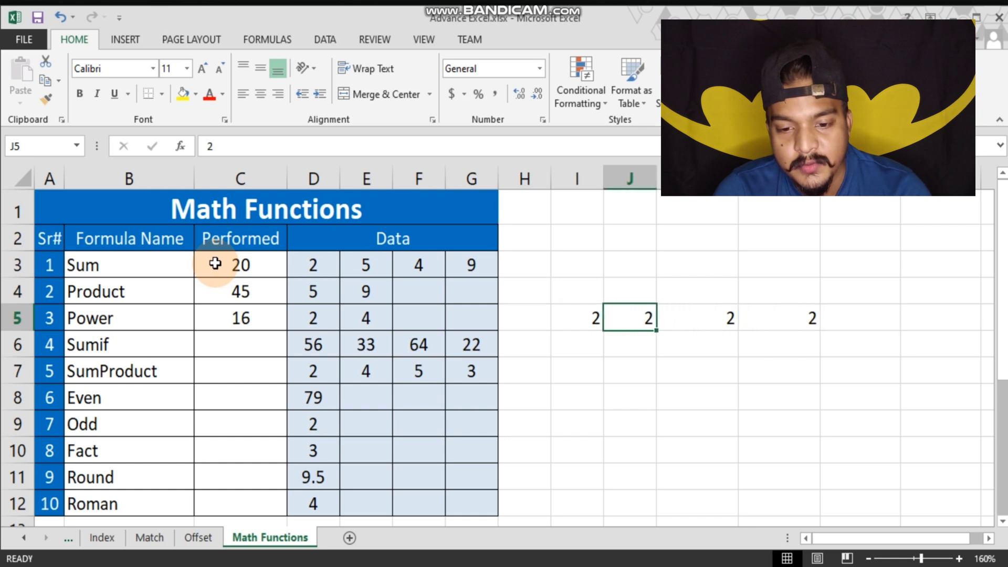
key(Up)
text(4)
key(Right)
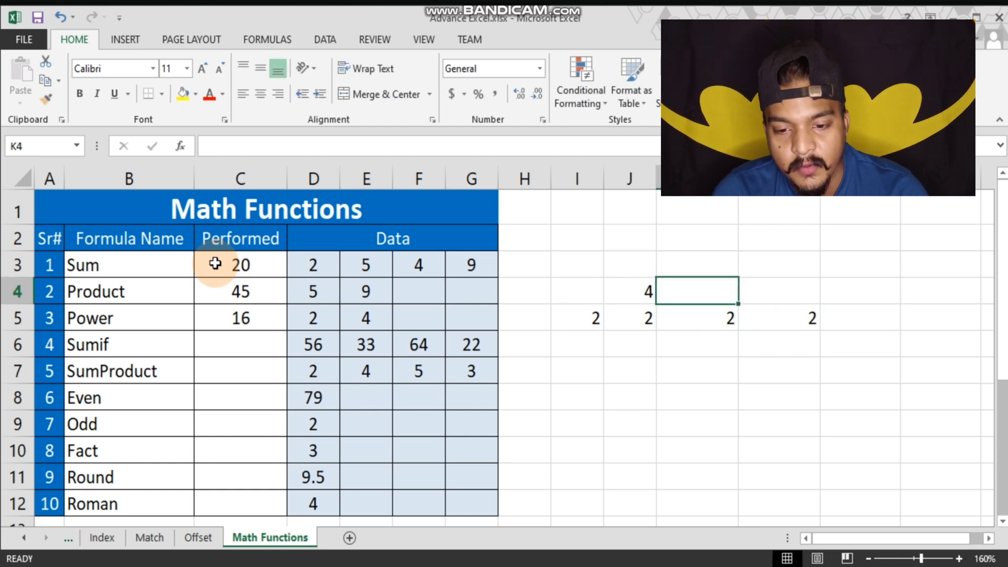
text(8)
key(Right)
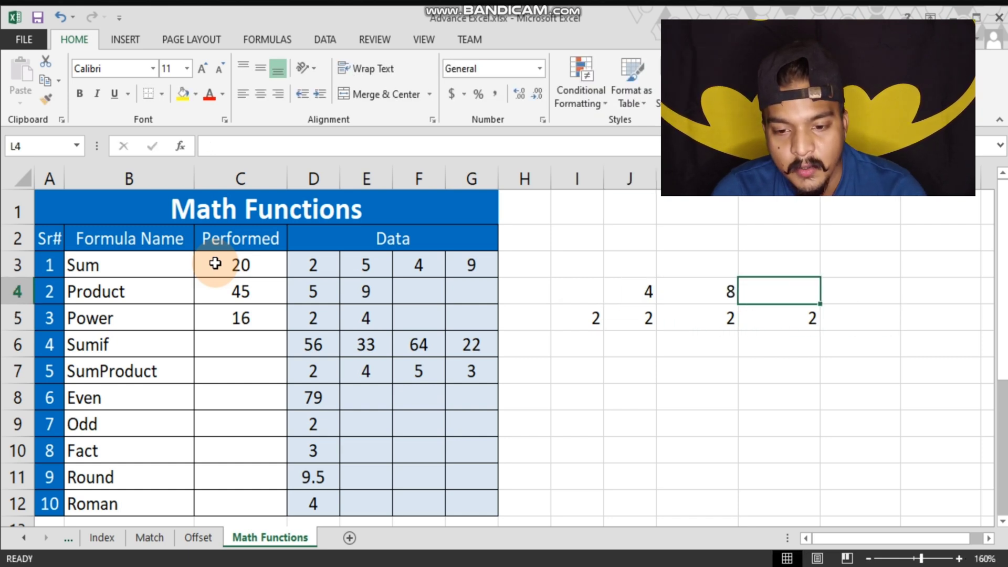
text(16)
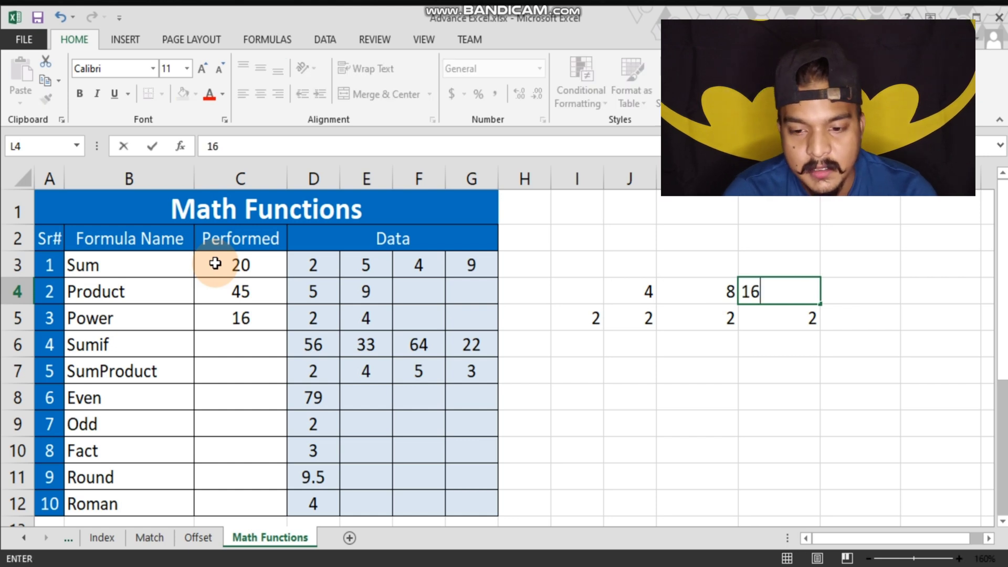
key(Return)
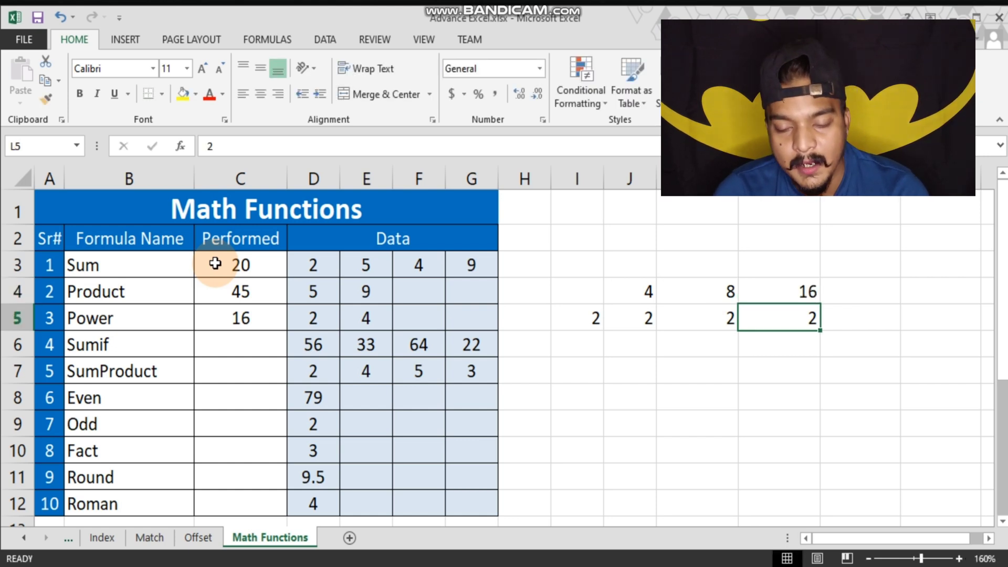
- Change the Power row's data to 4 in D5 and 6 in E5, and select the Sumif result cell C6
key(shift+Left)
key(shift+Left)
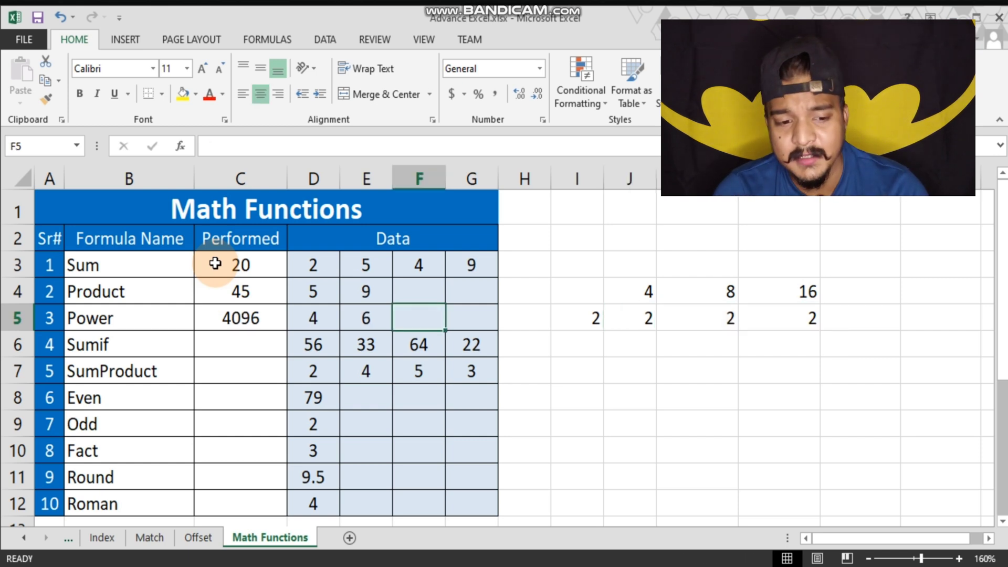
key(Down)
key(Left)
key(Left)
key(Left)
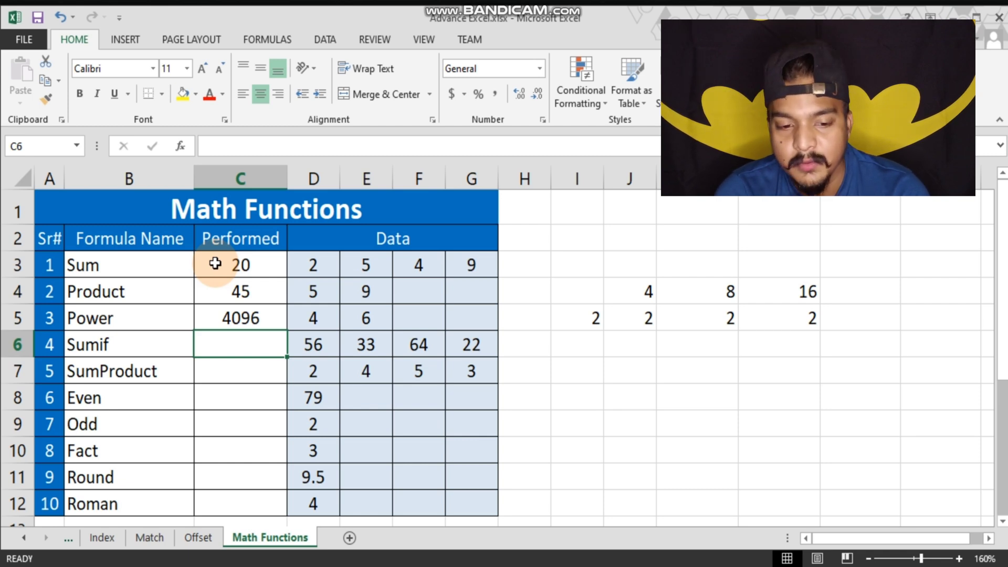
text(=sum()
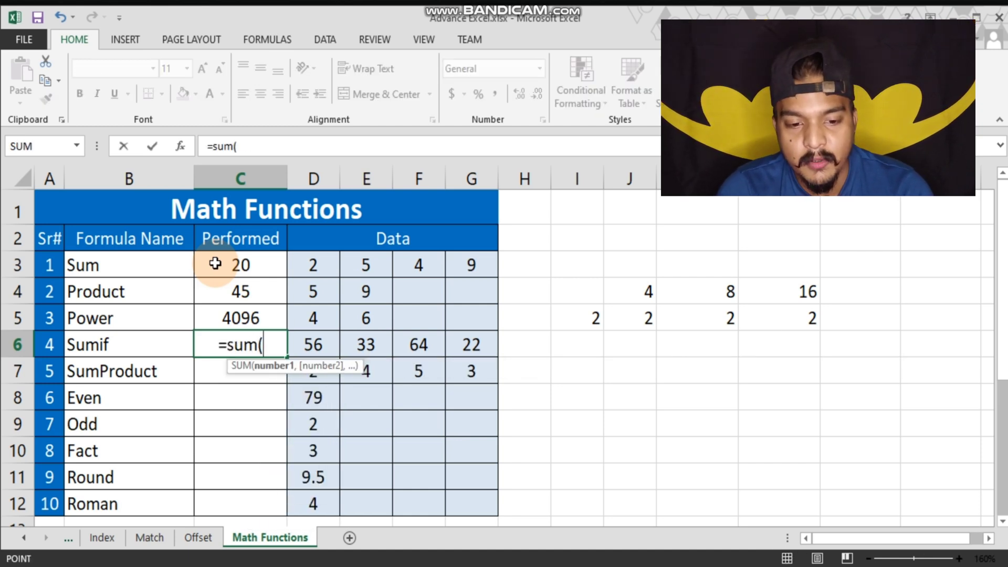
key(Right)
key(shift+Right)
key(shift+Right)
key(shift+Right)
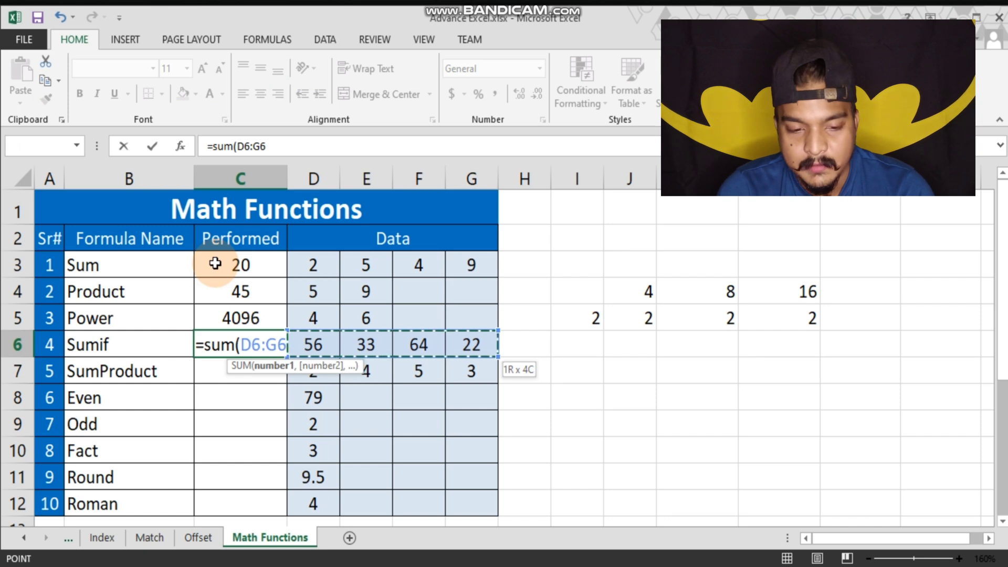
key(Escape)
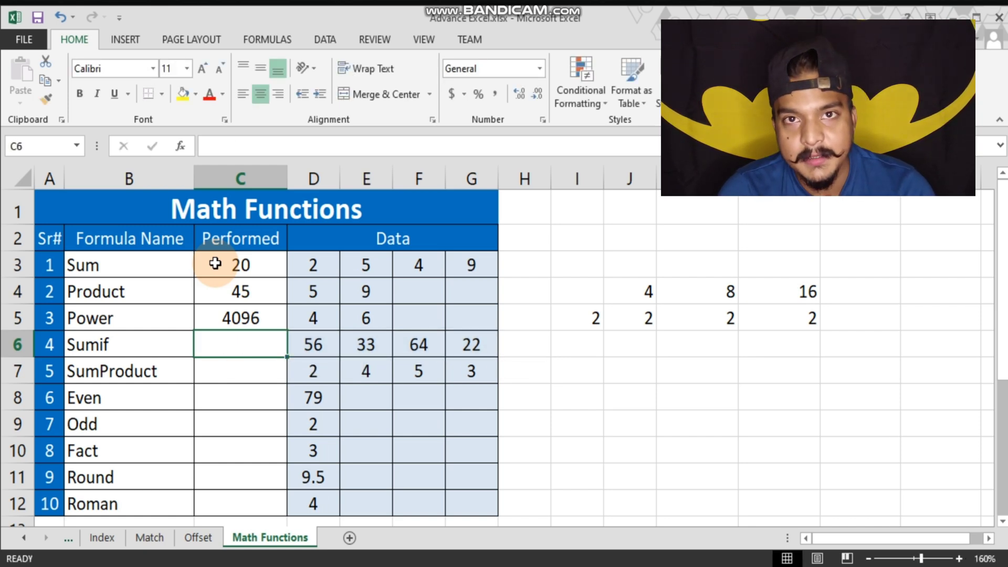
text(=sum)
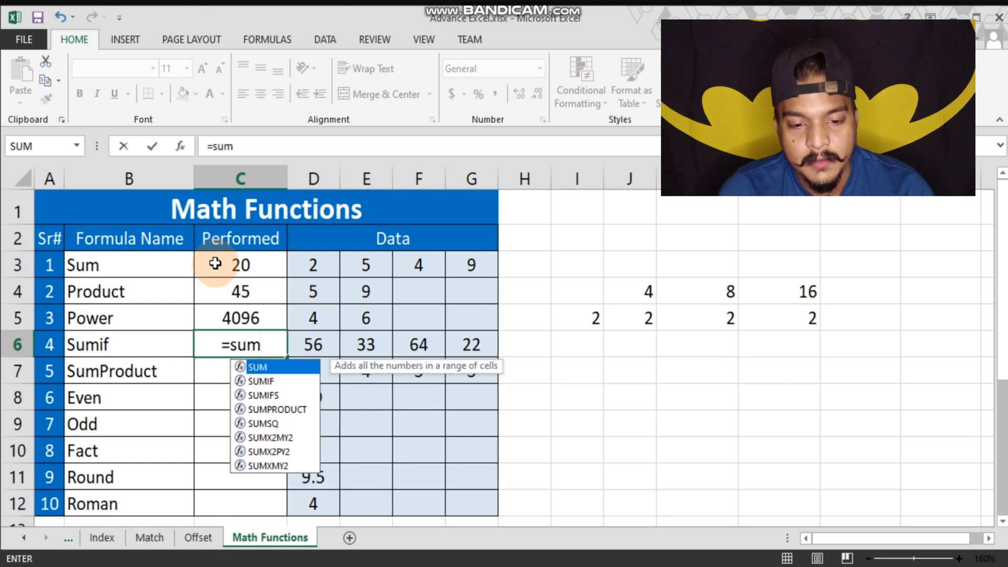
key(Escape)
key(Up)
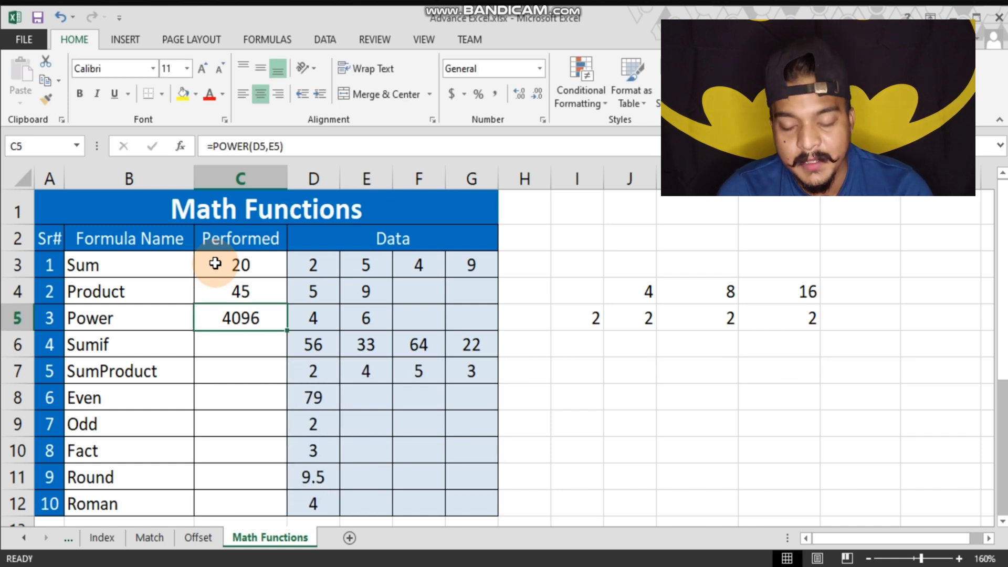
text(=sum)
key(BackSpace)
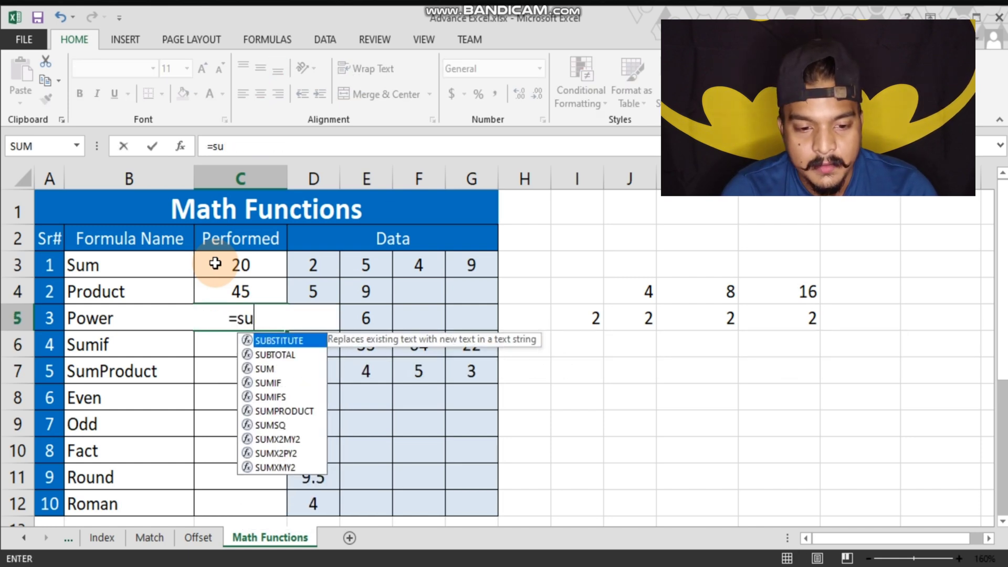
text(mif()
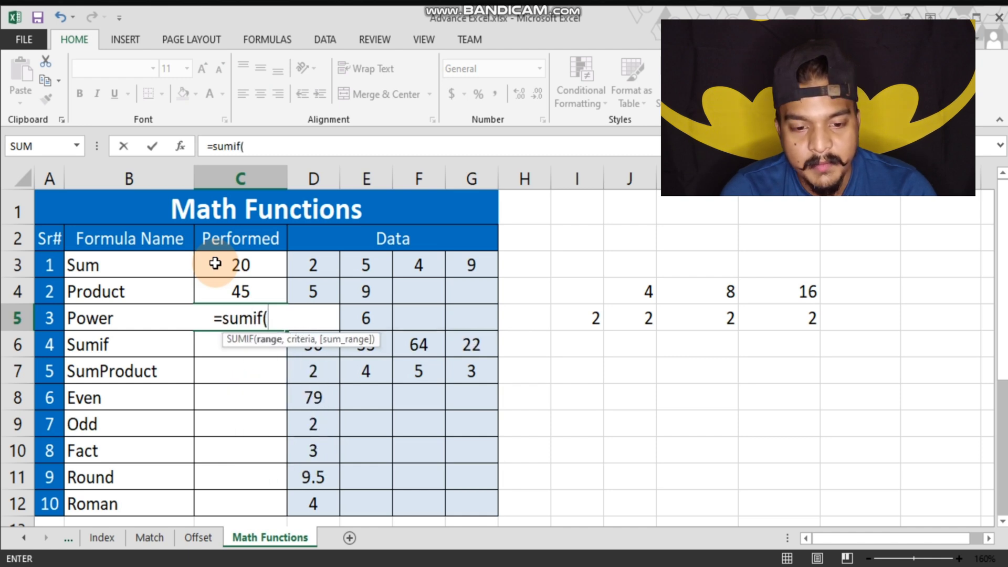
key(Right)
key(shift+Right)
key(shift+Right)
key(Escape)
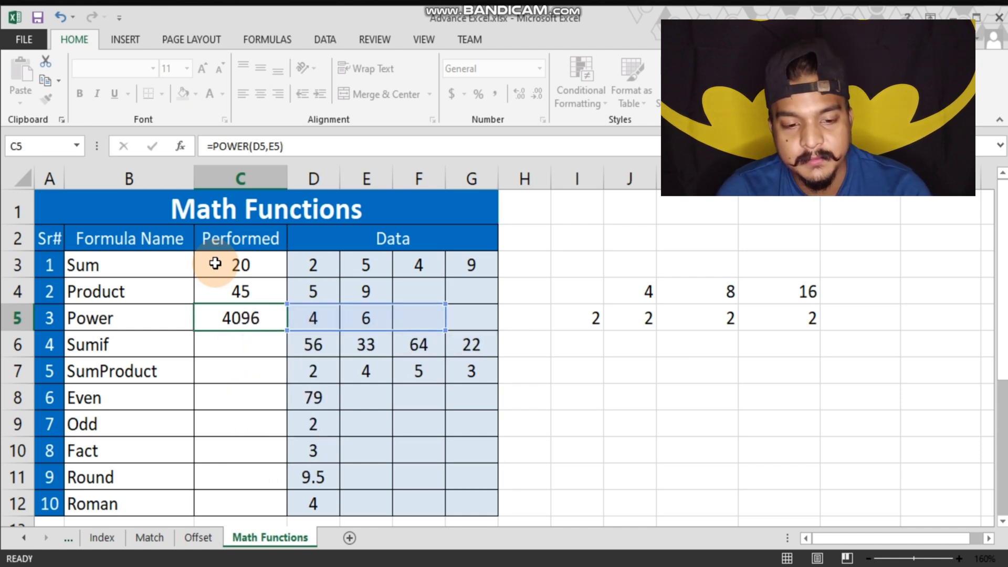
key(Down)
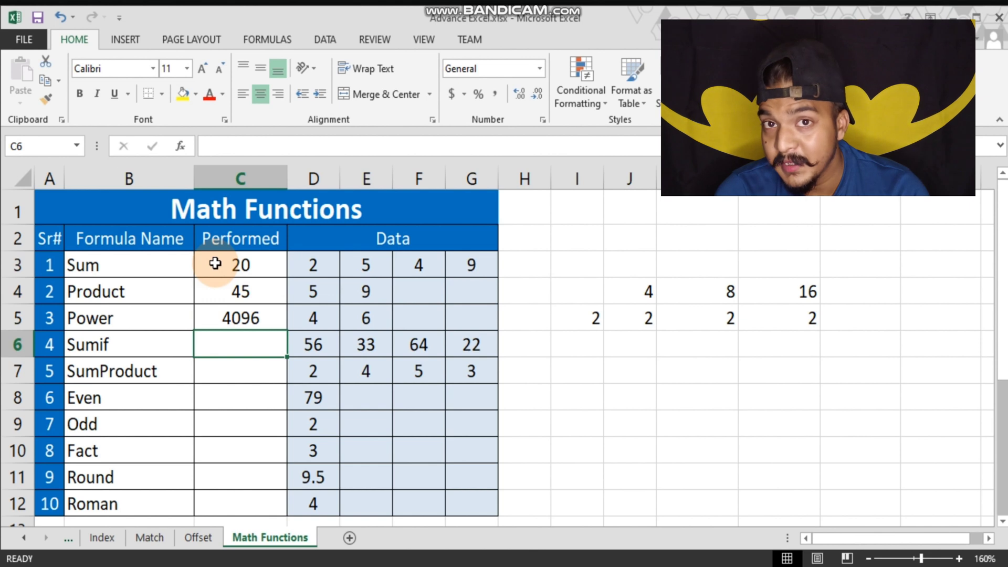
- Enter a SUMIF formula in C6 over D6:G6 with the criterion "<50", and select the data cells D6:G6
text(=sum)
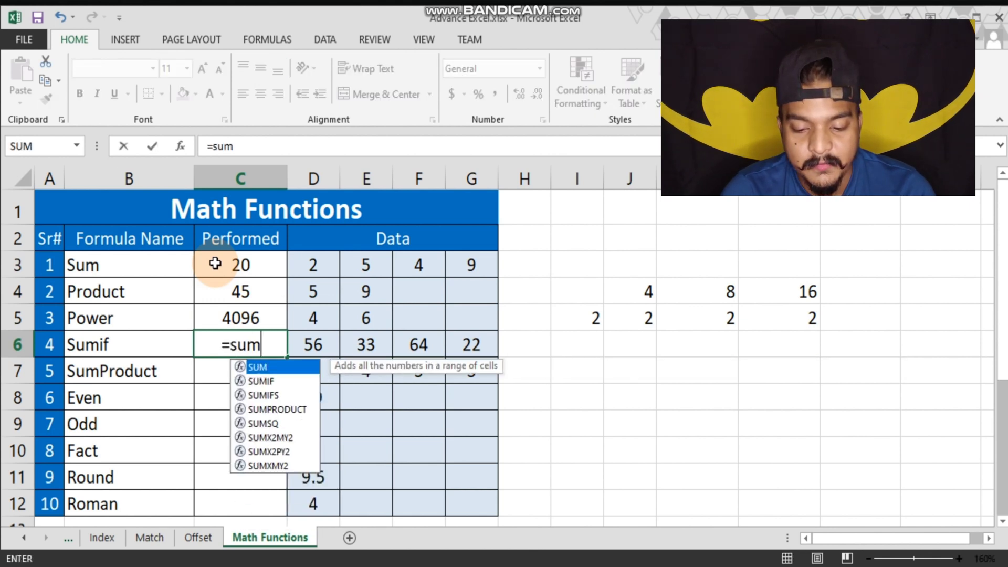
text(if()
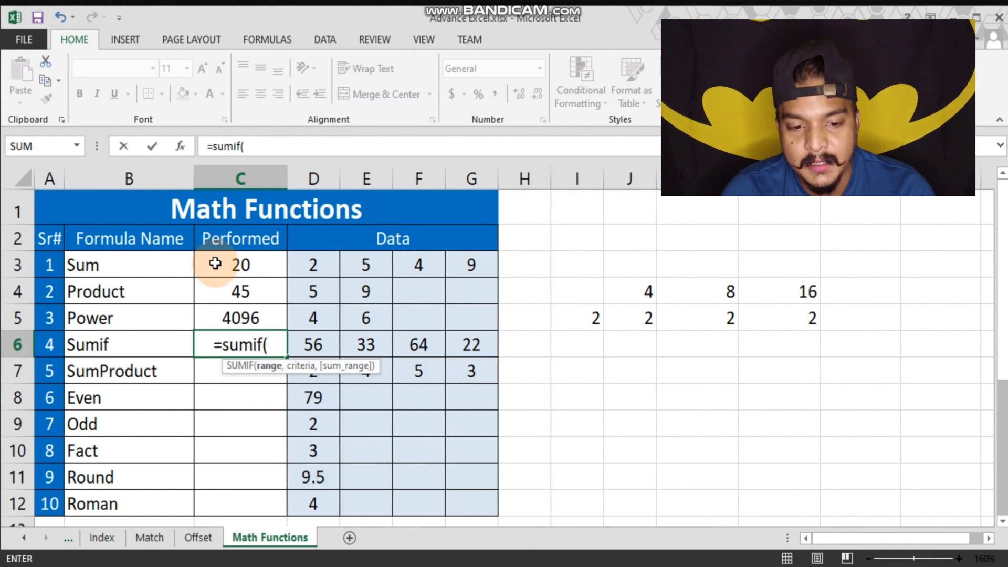
key(Right)
key(shift+Right)
key(shift+Right)
key(shift+Right)
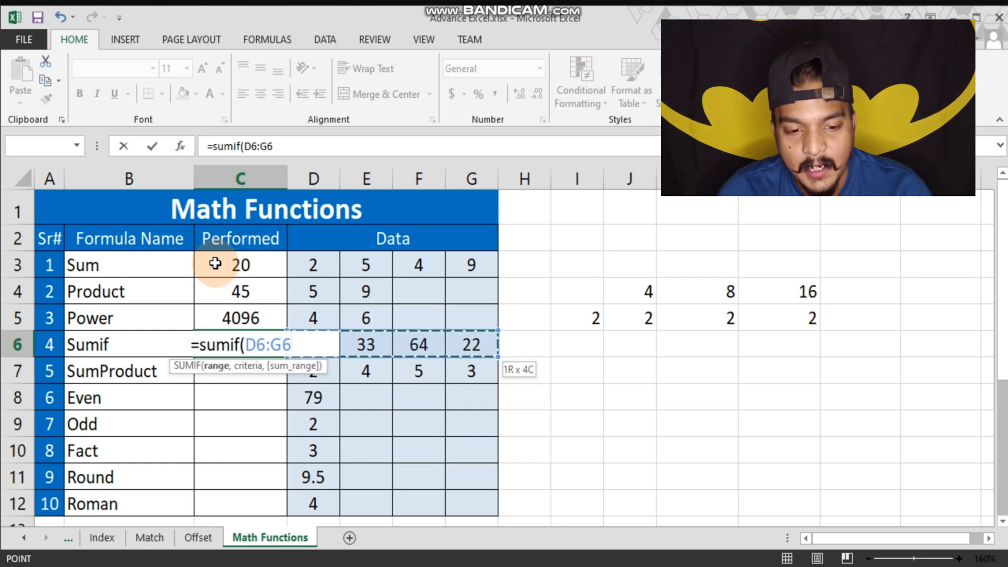
text(,)
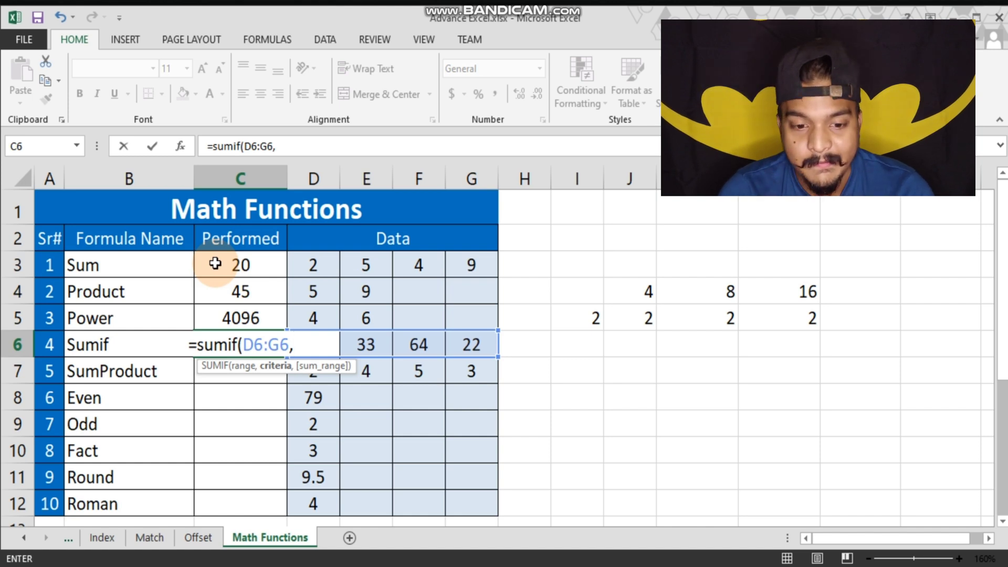
text(")
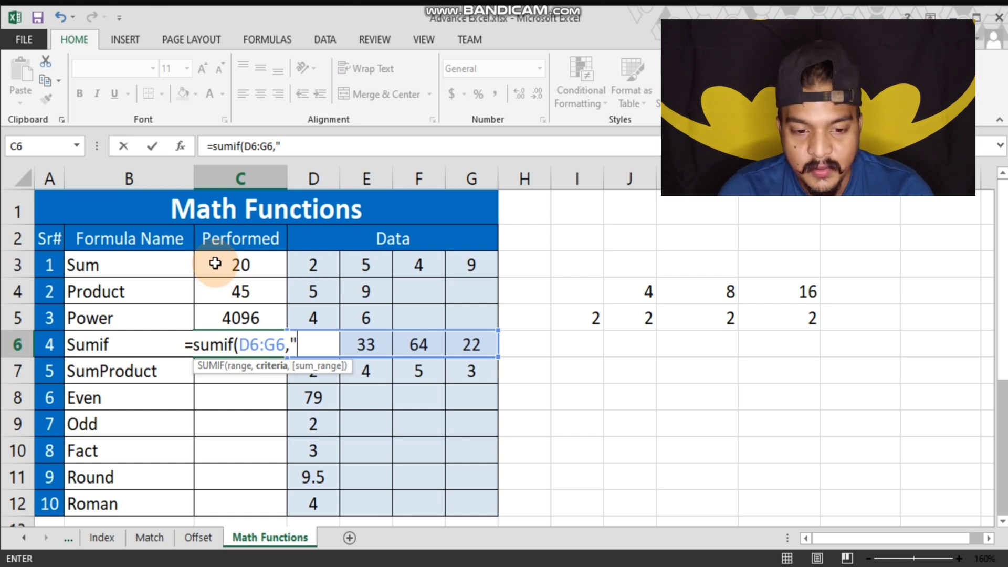
text(<50)
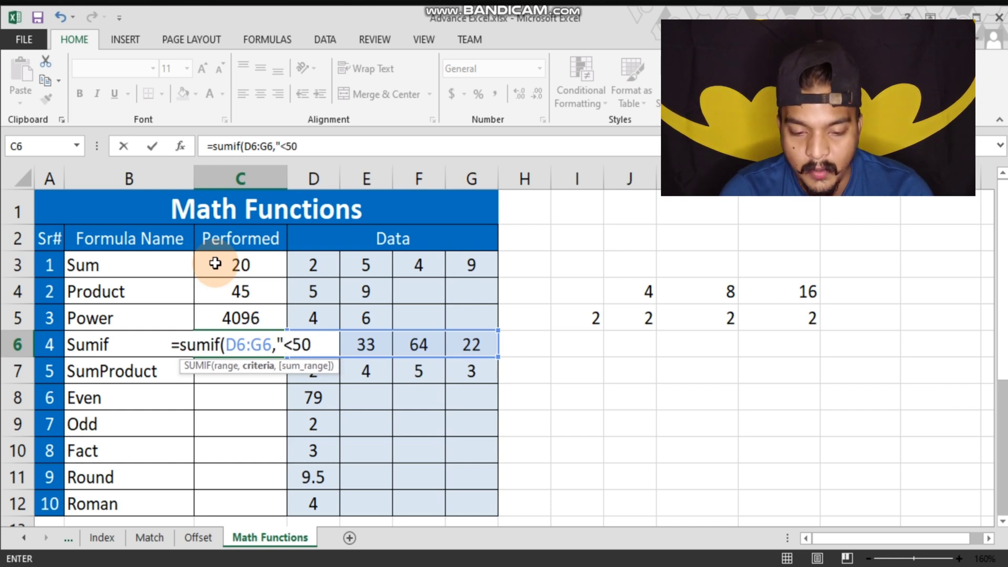
text(")
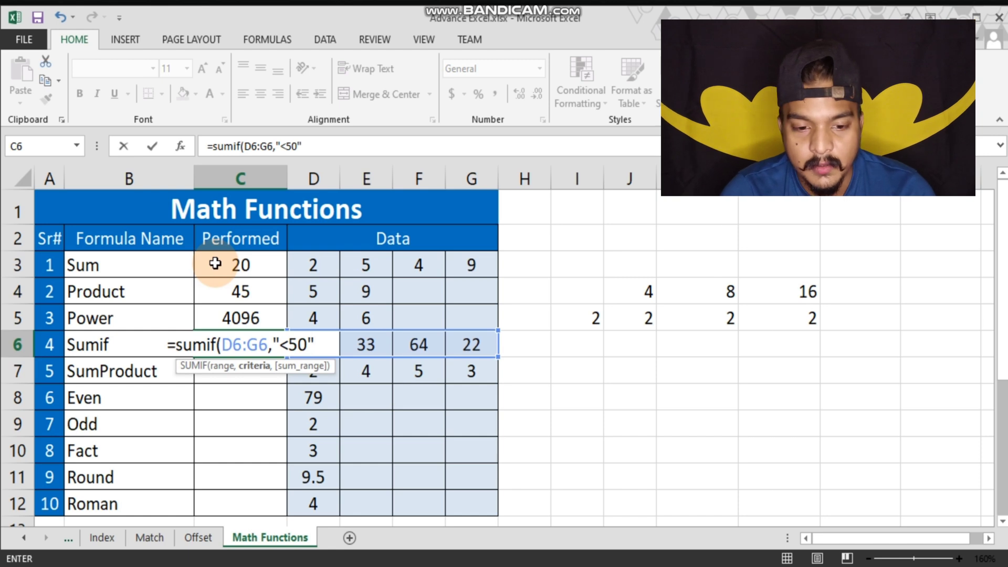
key(Return)
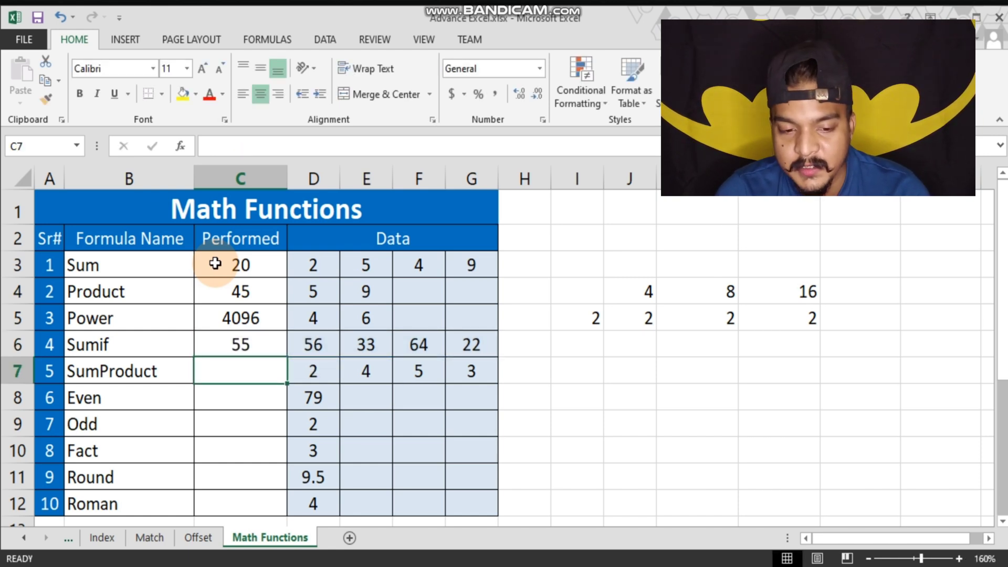
drag(315, 342, 462, 339)
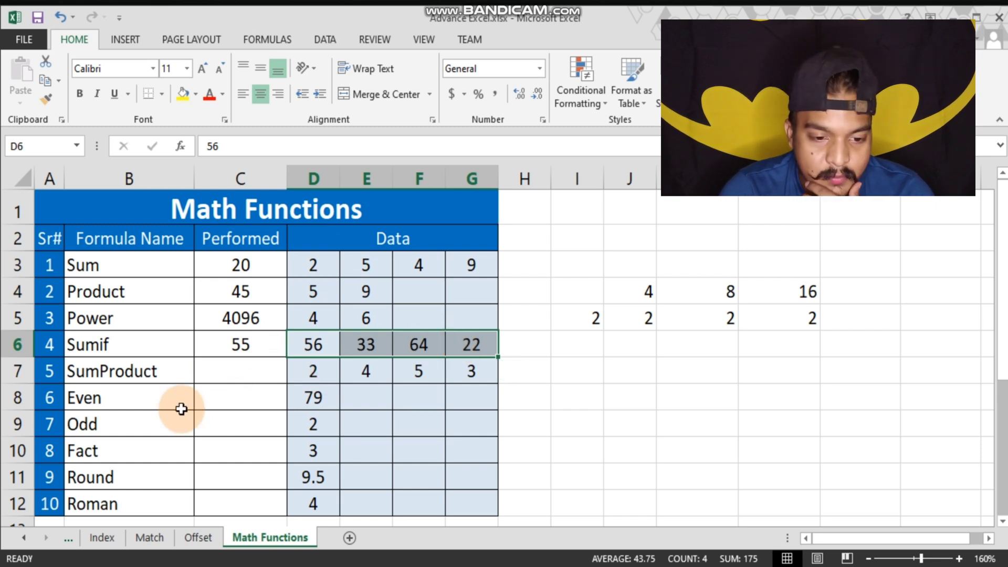
- Enter a SUMPRODUCT formula in C7 with D7:E7 as the first array and F7:G7 as the second
click(237, 374)
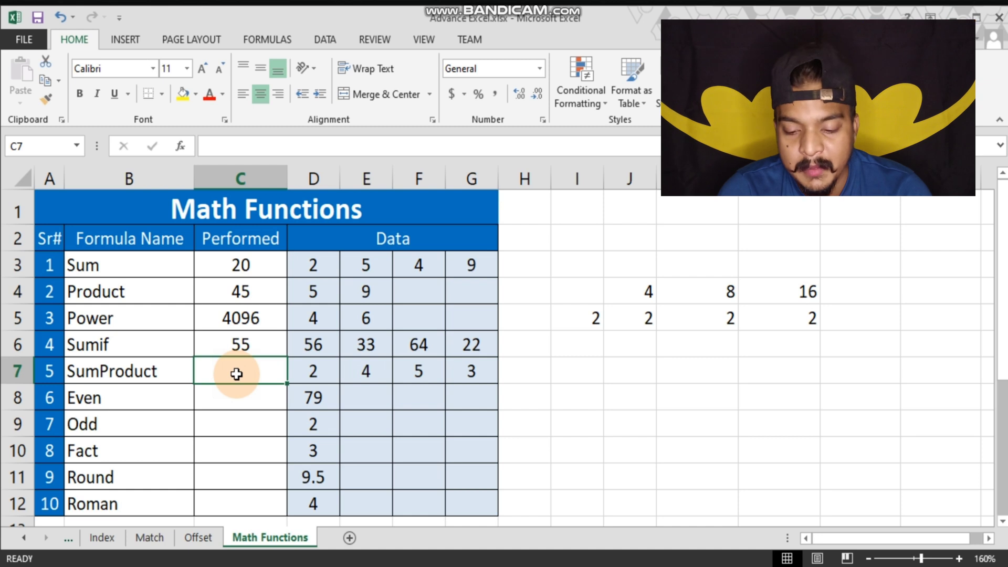
text(=sumproduct()
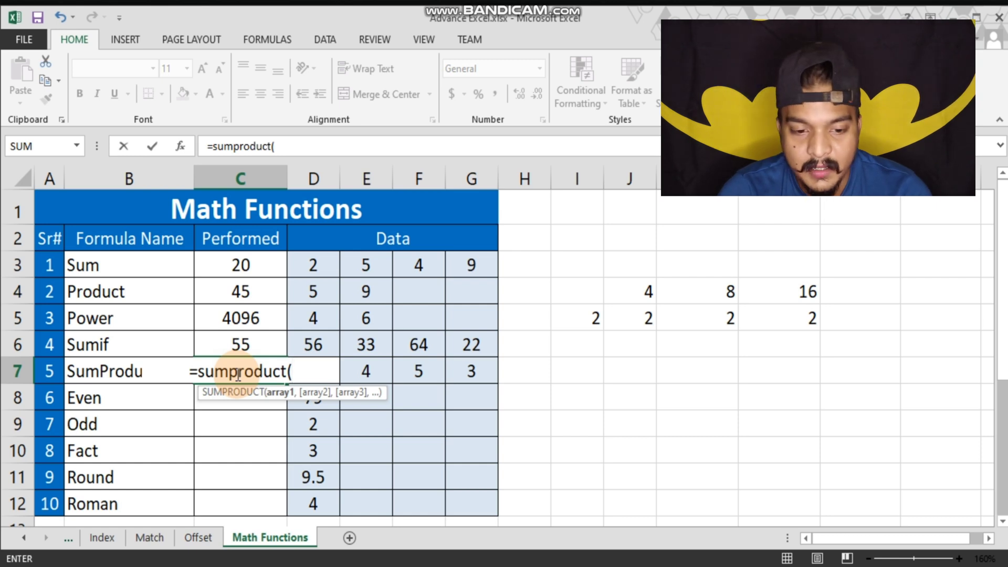
key(shift+Right)
key(Right)
key(shift+Right)
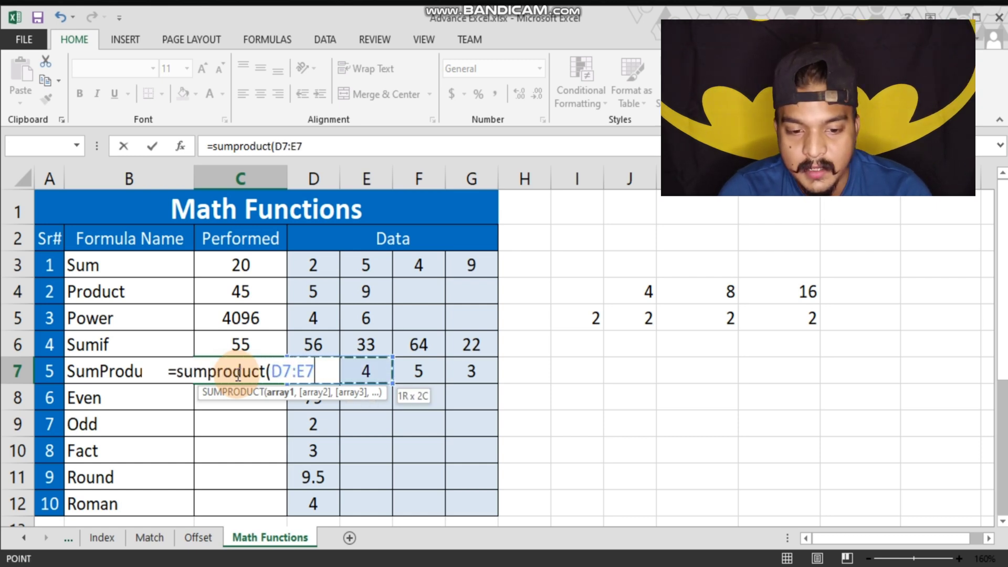
text(,)
key(Right)
key(Right)
key(Right)
key(Right)
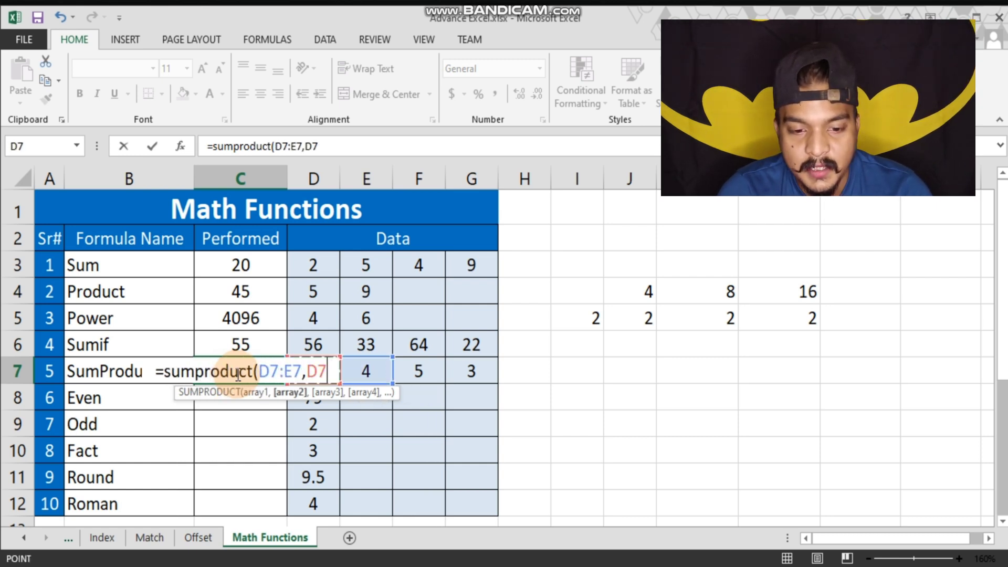
key(Left)
key(shift+Right)
key(shift+Right)
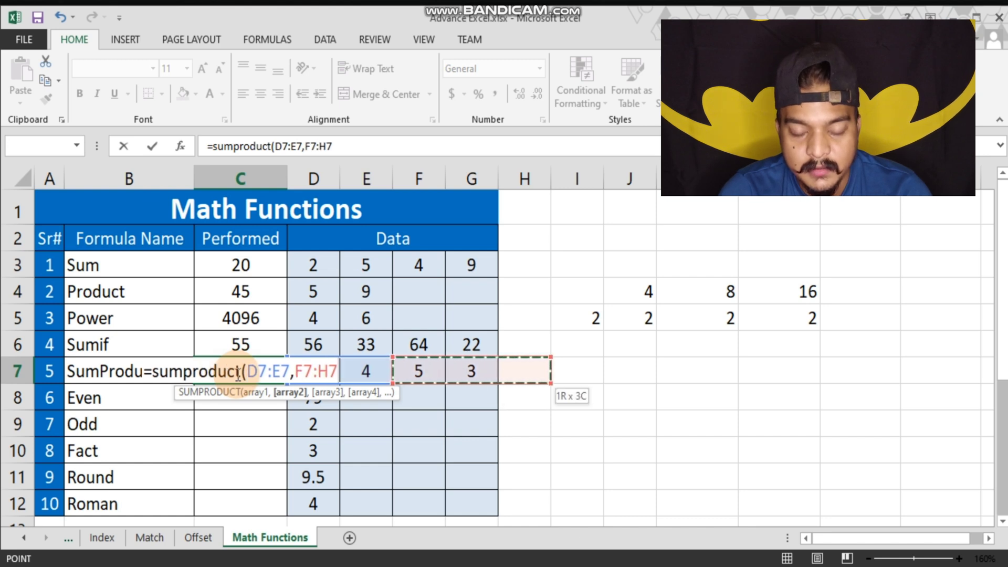
key(shift+Left)
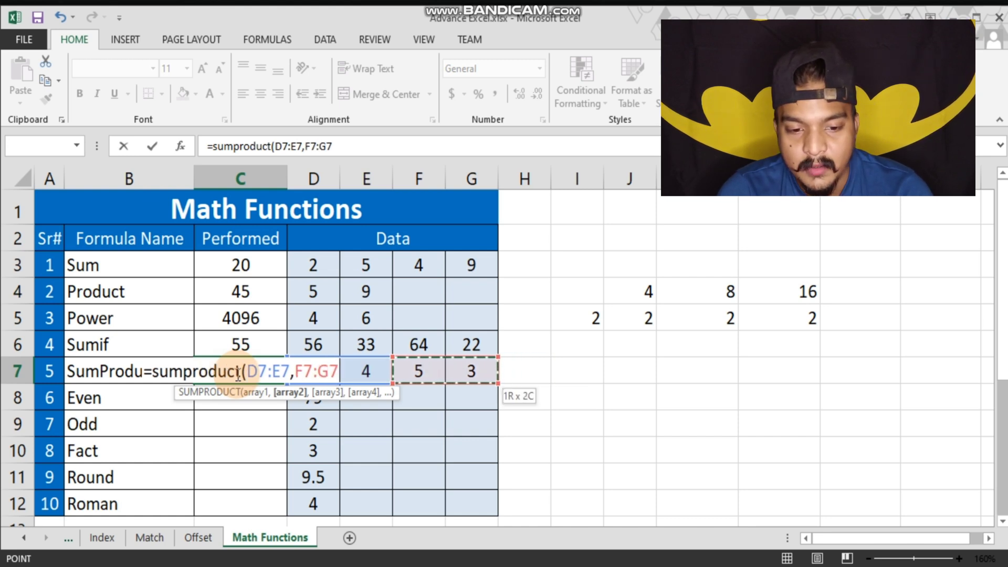
key(Return)
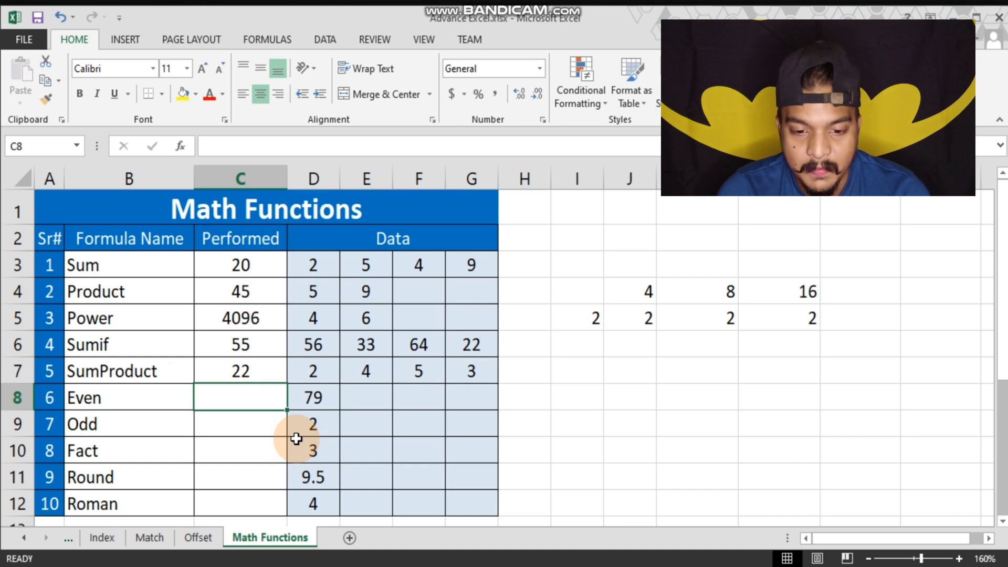
- Enter the first SumProduct array beside the table, with 2 in J8 and 4 in K8
key(Right)
key(Right)
key(Right)
key(Right)
key(Right)
key(Right)
key(Right)
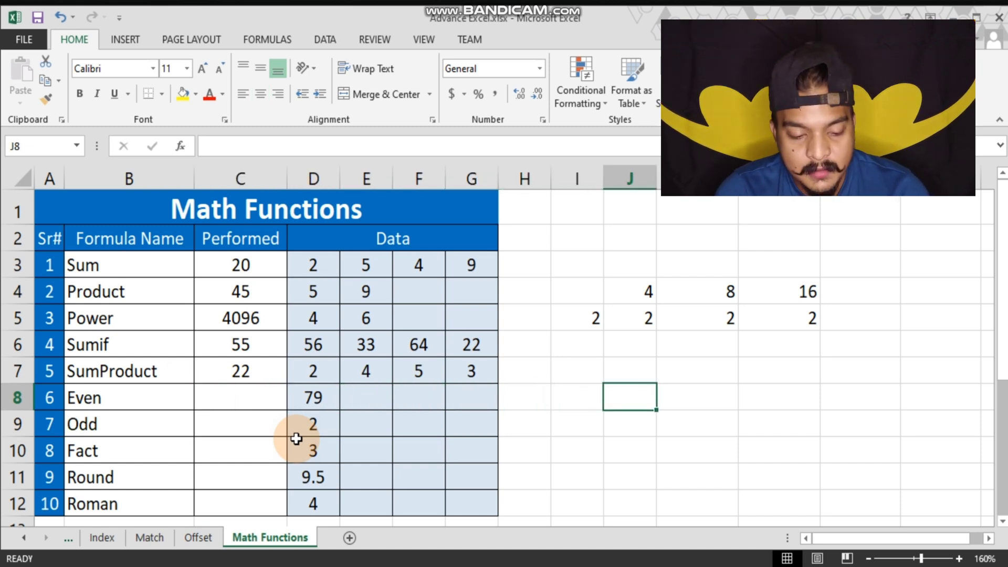
text(2)
key(Right)
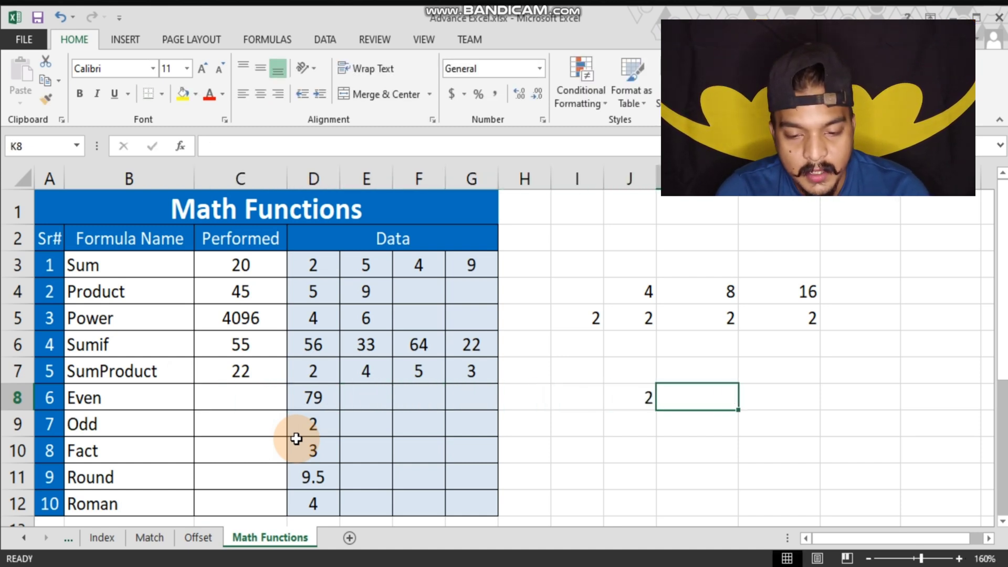
text(4)
key(Return)
- Enter the second SumProduct array directly below the first, with 5 in J9 and 3 in K9
key(Left)
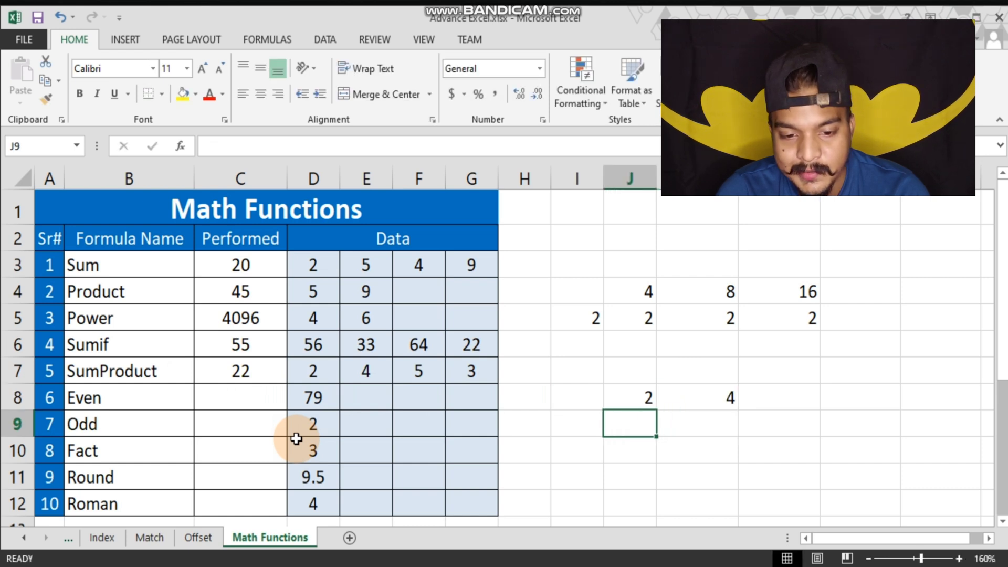
text(5)
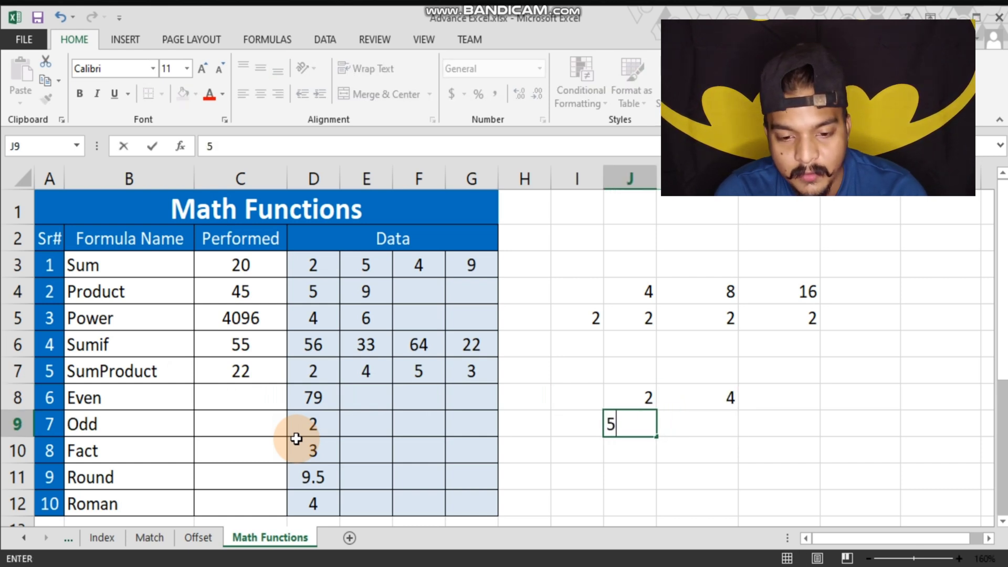
key(Right)
text(3)
key(Return)
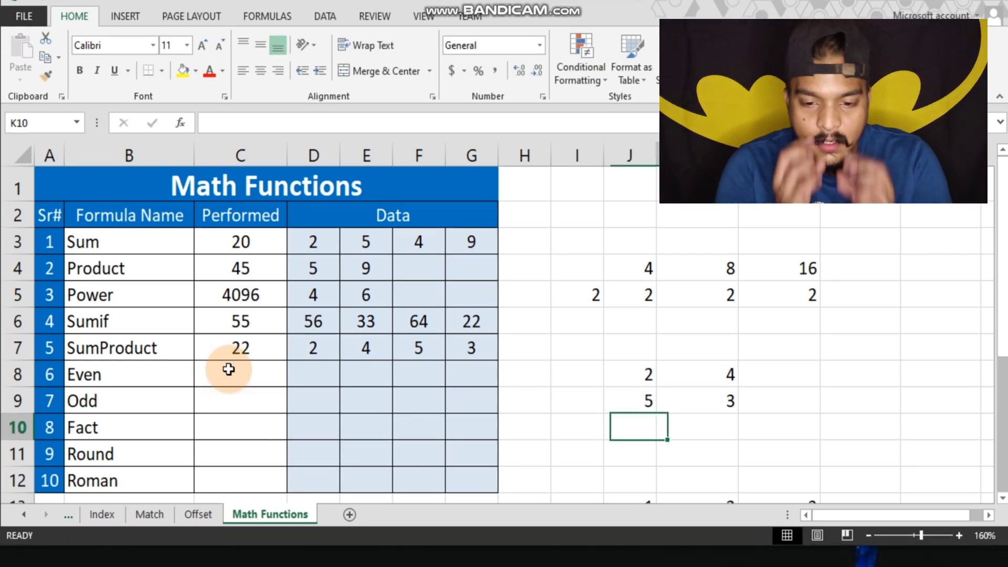
- Compare the two example arrays by selecting J8:K8 and J9:K9 in turn, ending on the empty cell J10
key(Right)
key(Left)
key(Up)
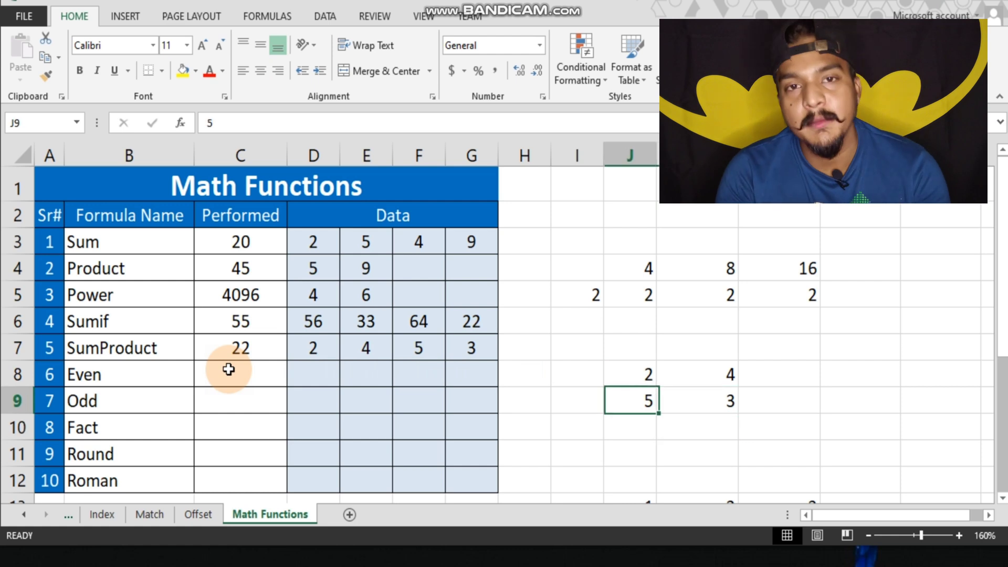
key(Up)
key(shift+Right)
key(Down)
key(shift+Right)
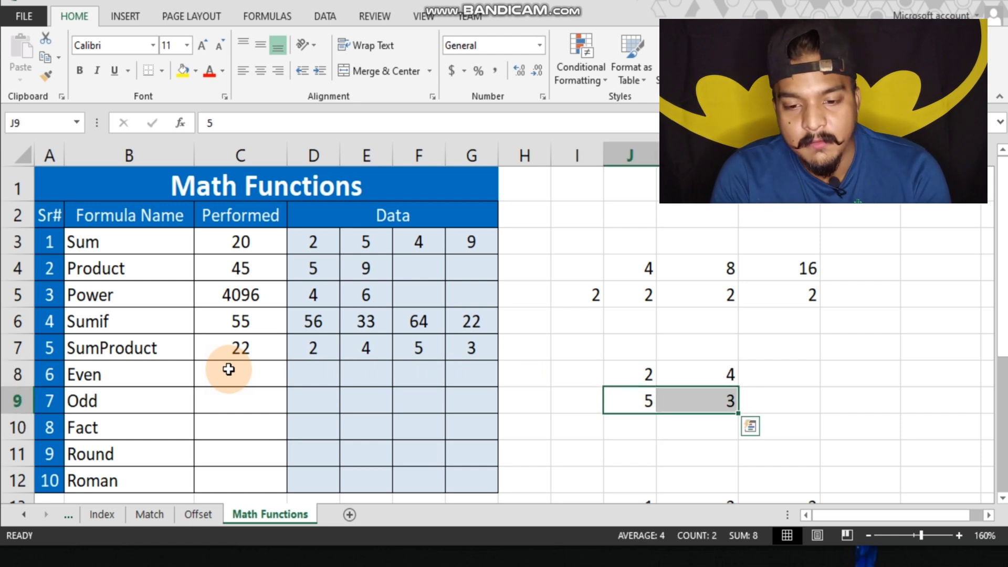
key(Up)
key(shift+Right)
key(Down)
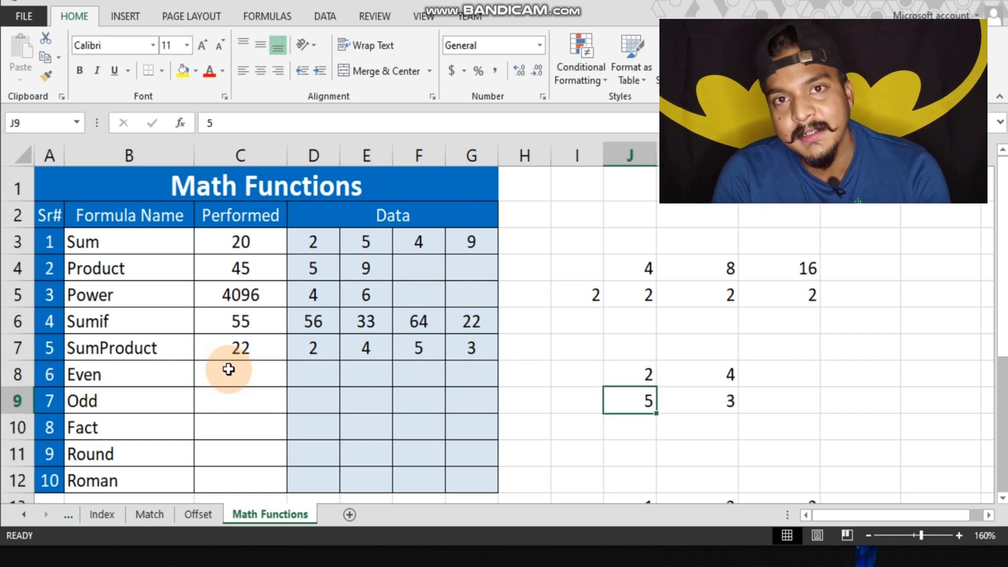
key(shift+Right)
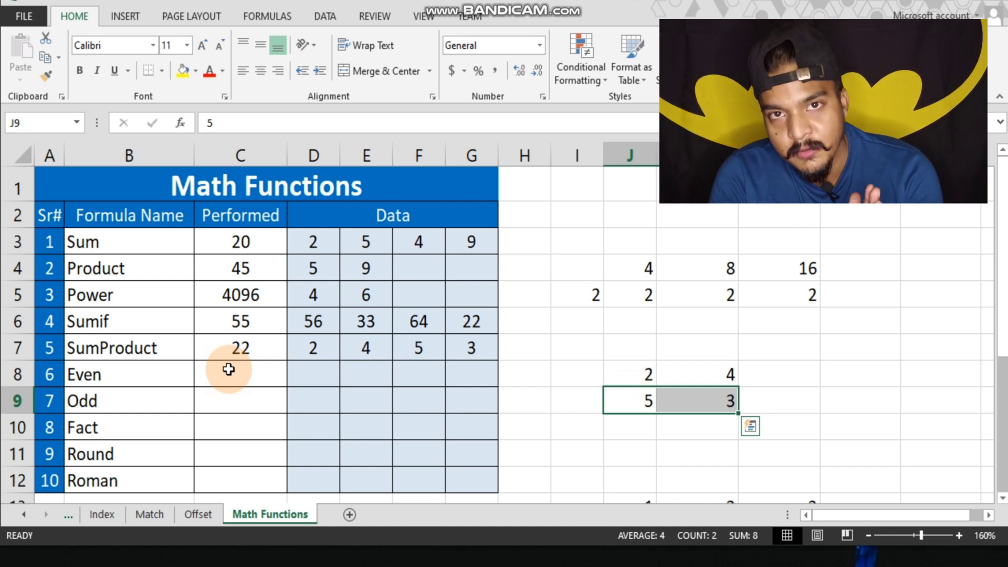
key(Up)
key(Down)
key(Down)
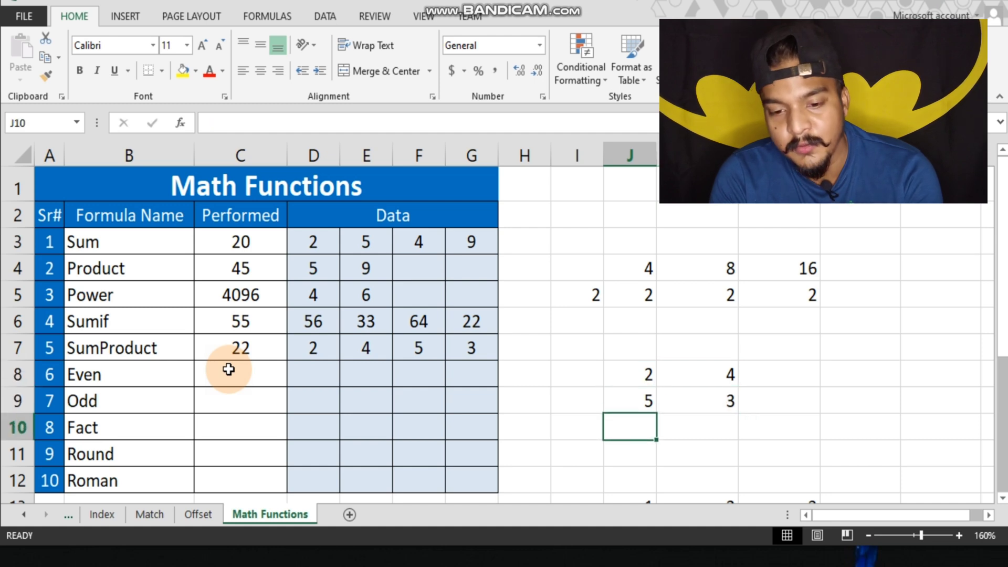
- Enter the SumProduct example's column products beneath the two arrays, with 10 in J10 and 12 in K10
text(10)
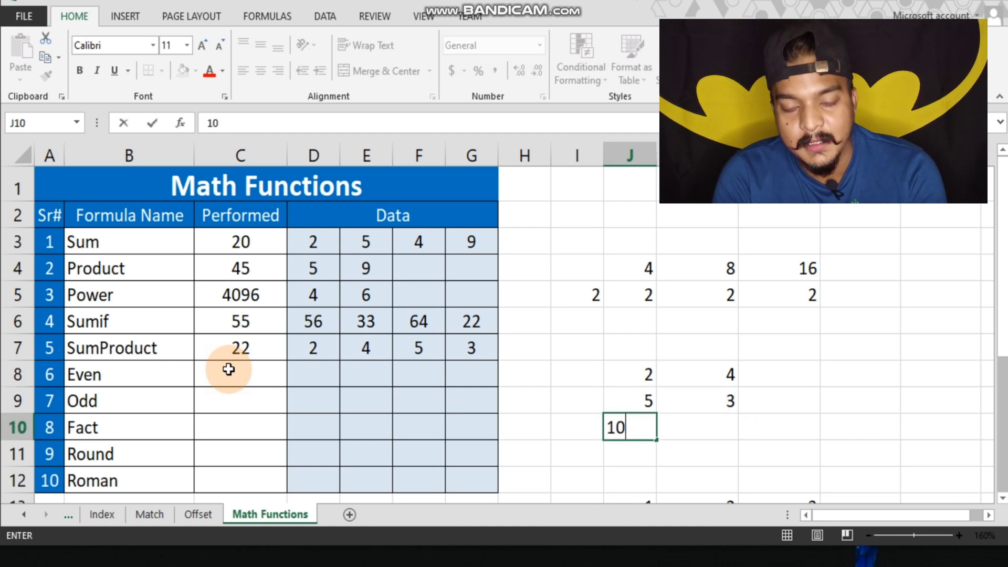
key(Return)
key(Up)
key(Right)
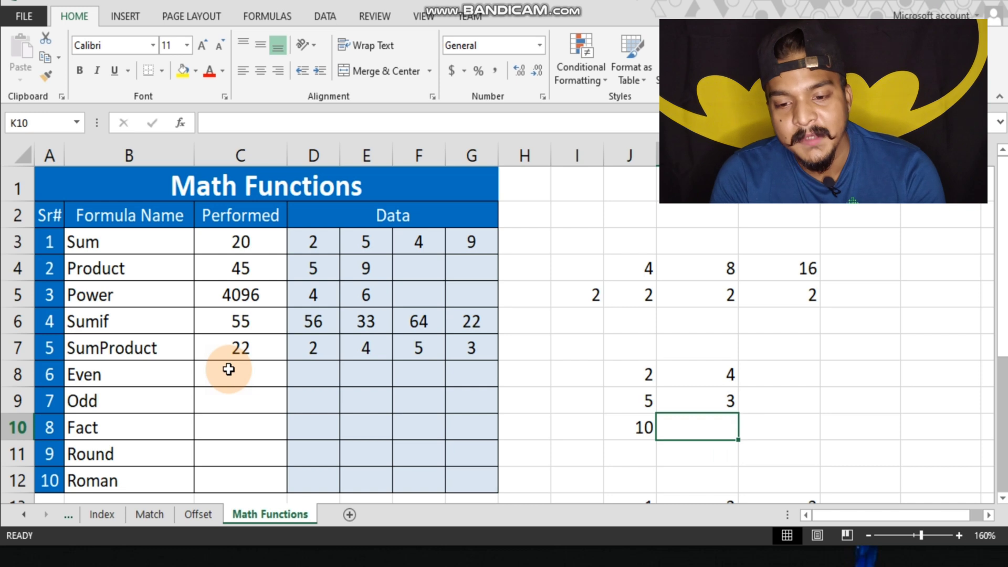
text(12)
key(Return)
key(Up)
key(Left)
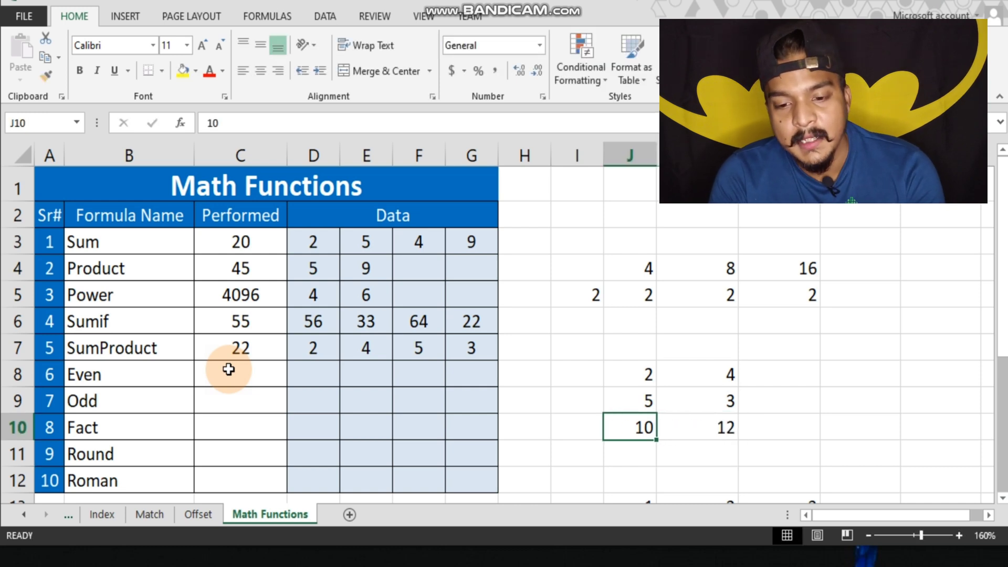
- Check the sum of the products in J10:K10 against the SUMPRODUCT formula in C7
key(shift+Right)
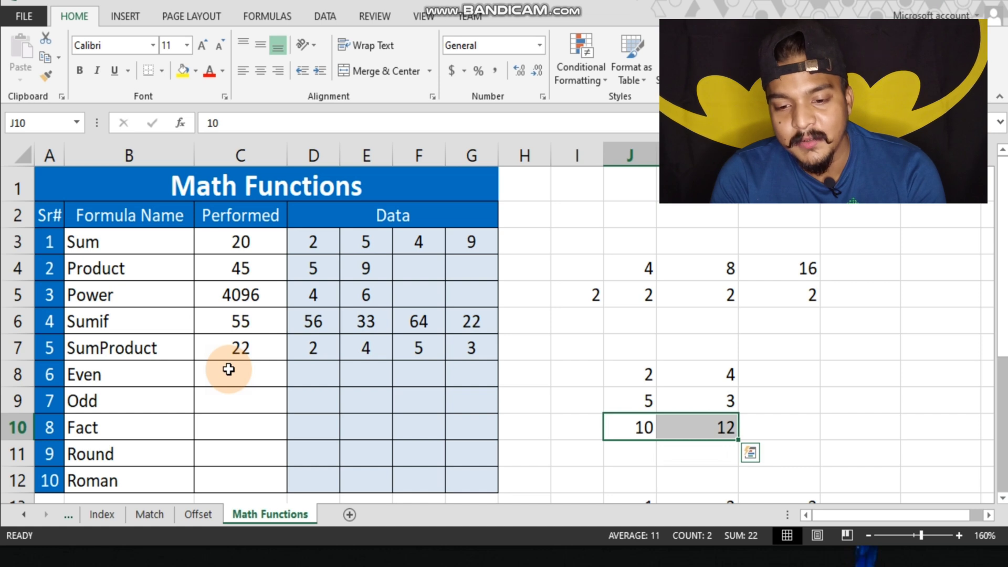
key(Left)
click(242, 351)
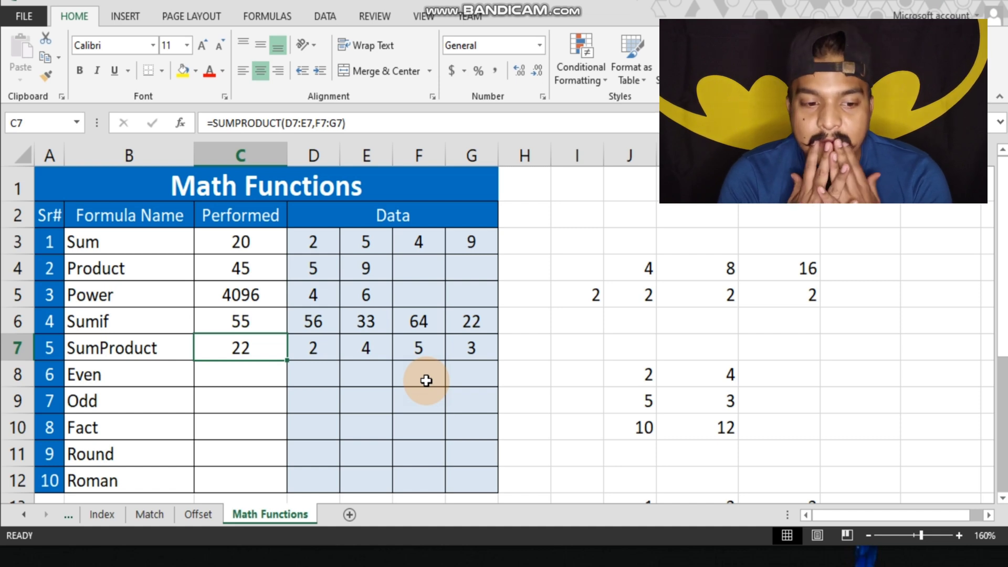
- Enter 1 in D8 as the Even row's data and an EVEN formula in C8 that references D8
key(Down)
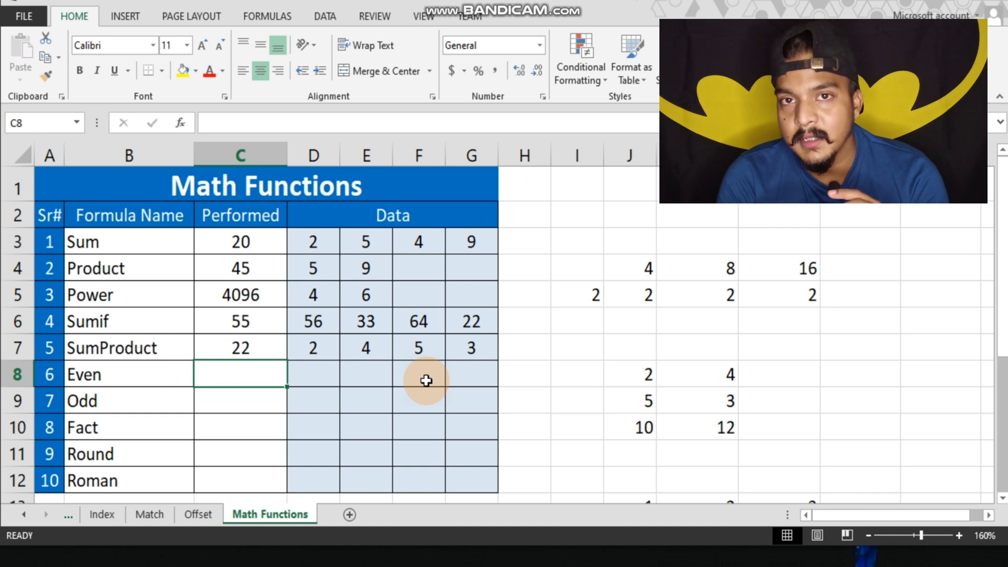
key(Right)
text(1)
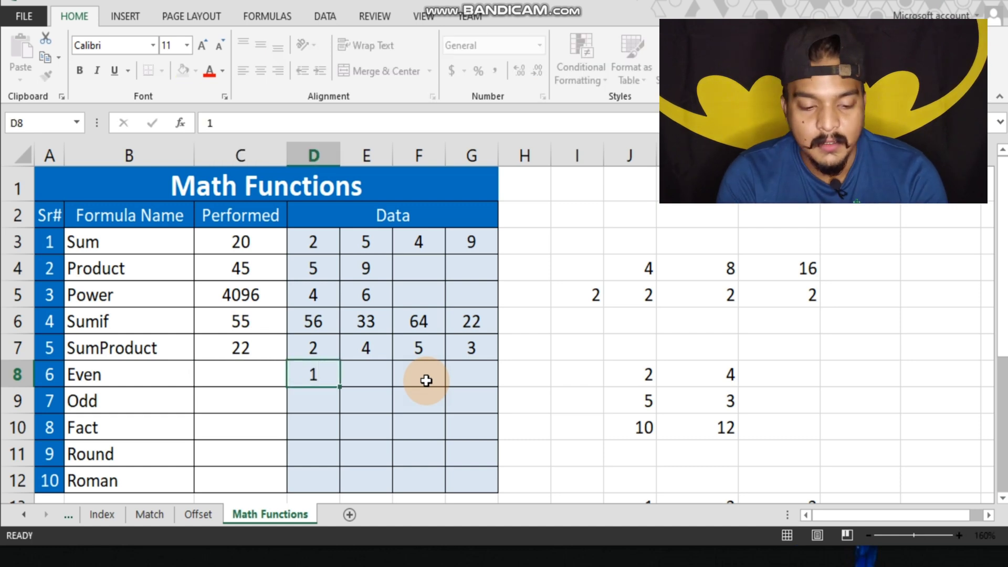
key(Left)
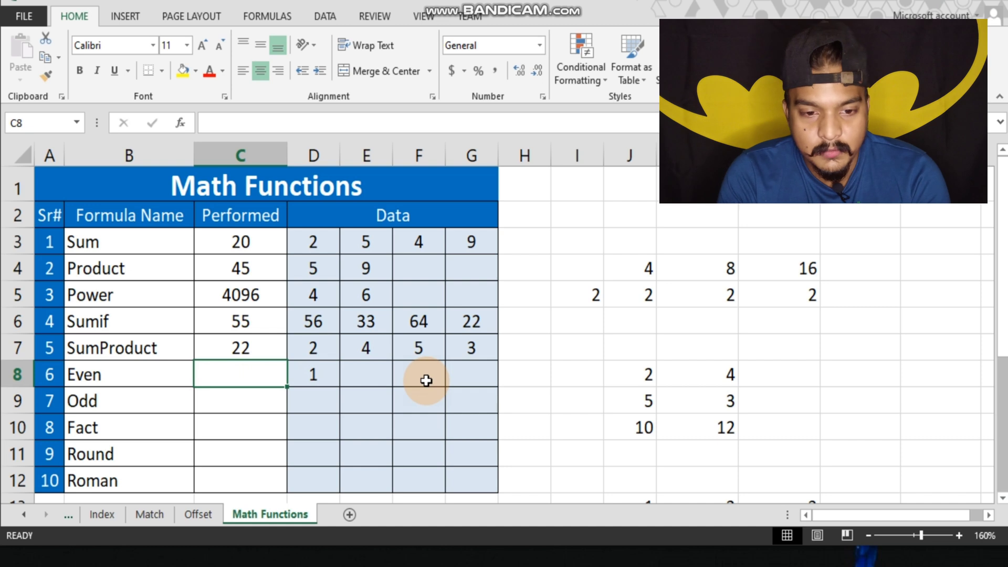
text(=even()
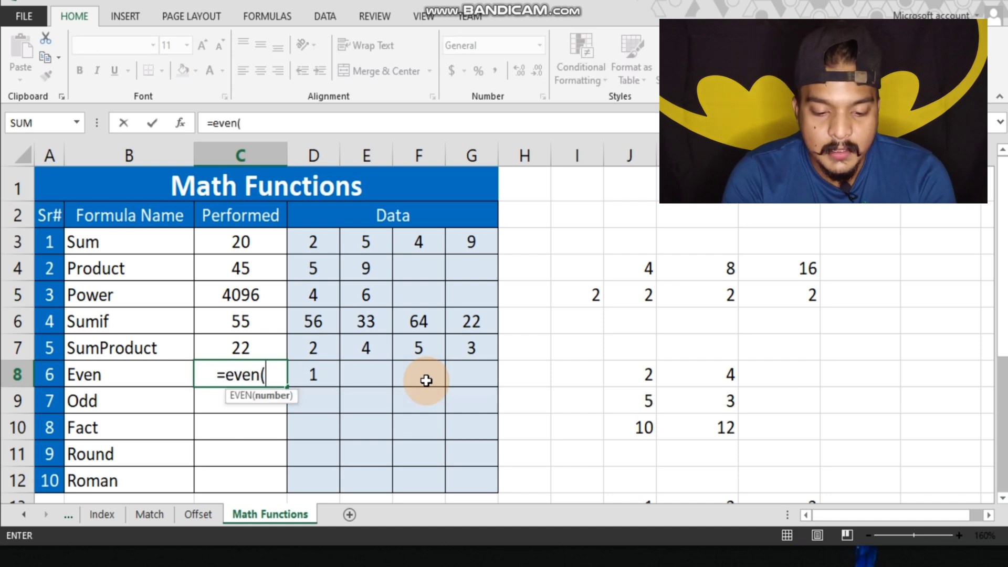
key(Right)
key(Return)
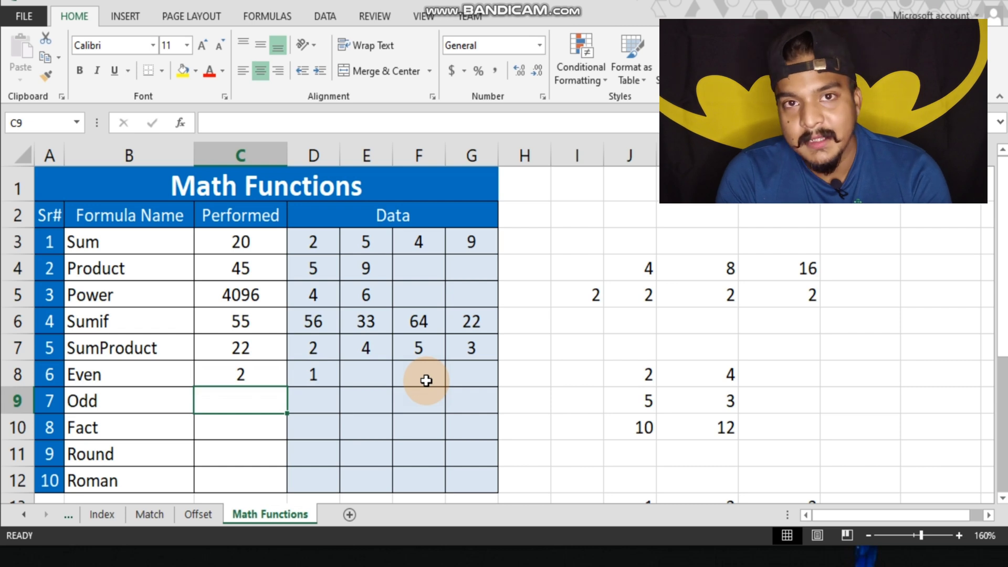
- Test the EVEN formula by replacing the number in D8 with 2 and finally with 3
key(Up)
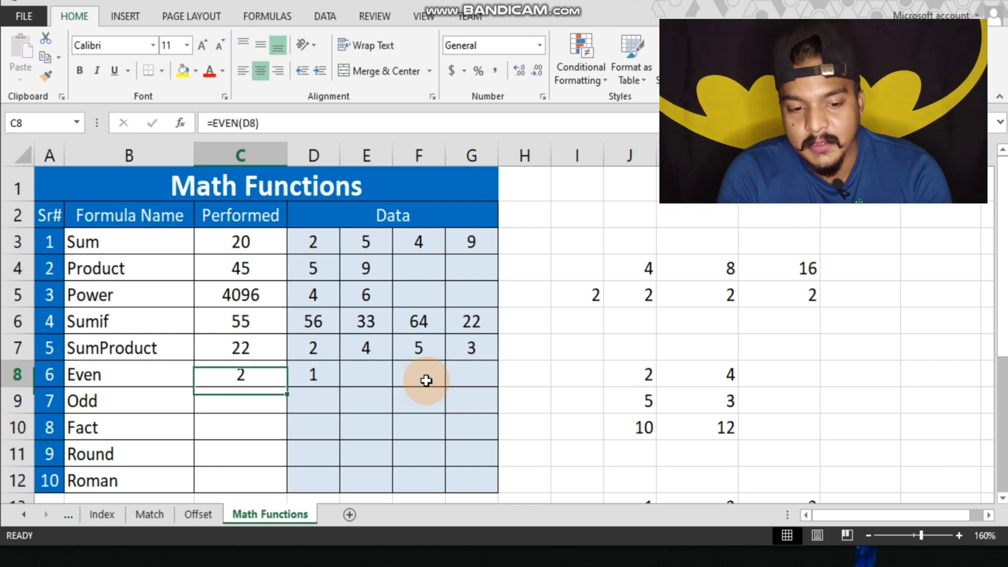
key(Right)
text(2)
key(Return)
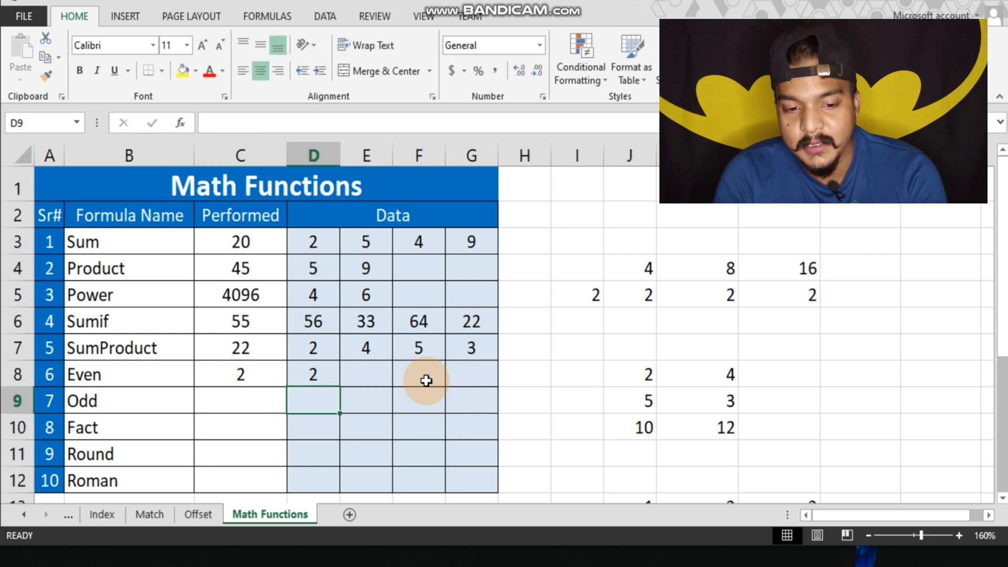
key(Up)
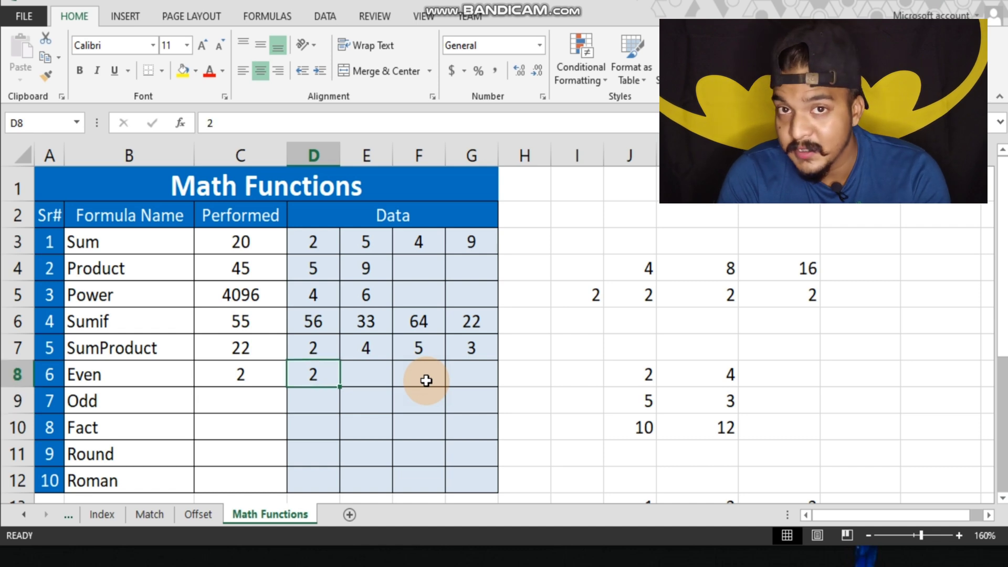
text(3)
key(Return)
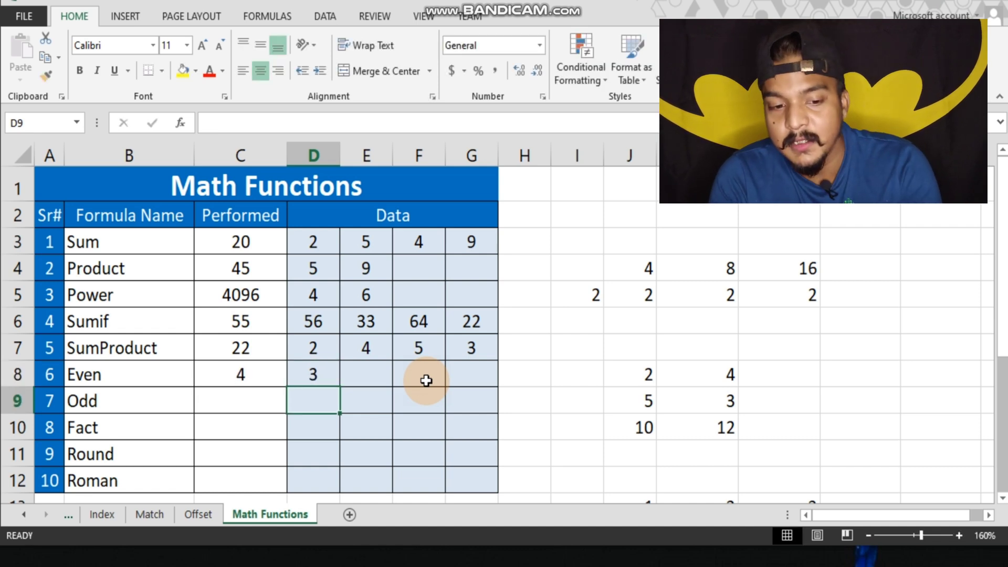
- Enter 1 in D9 as the Odd row's data and an ODD formula in C9 that references D9
key(Left)
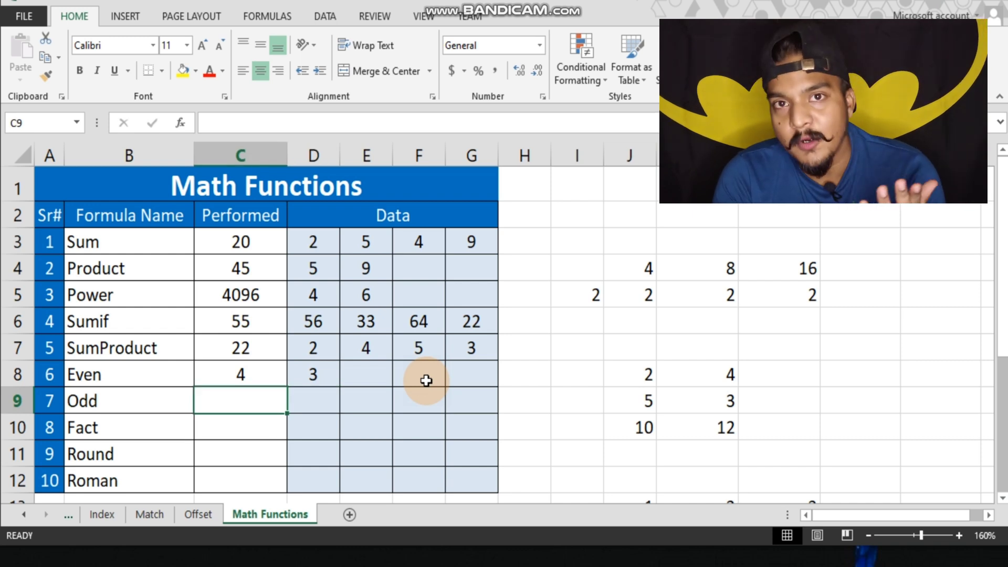
key(Right)
text(1)
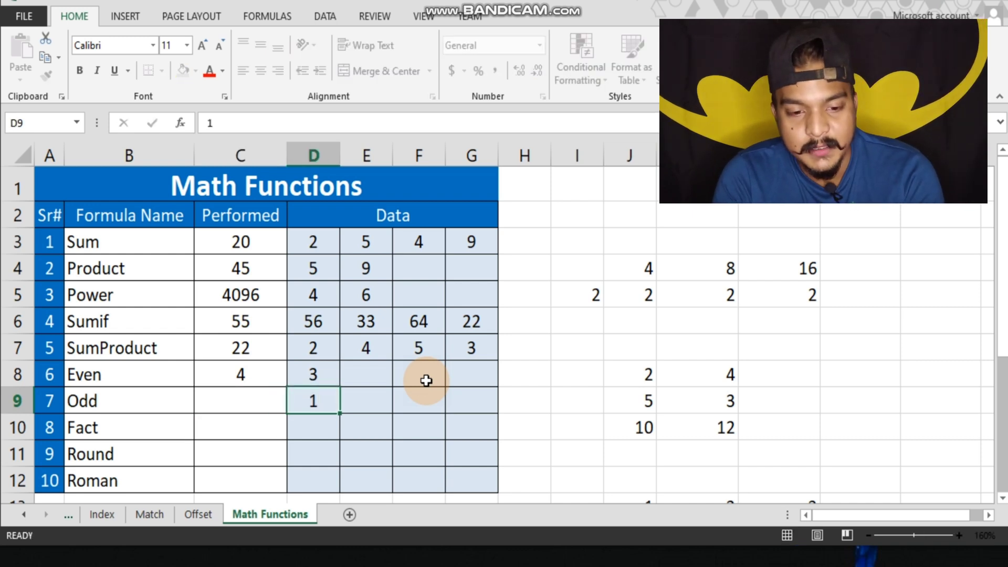
key(Left)
text(=od)
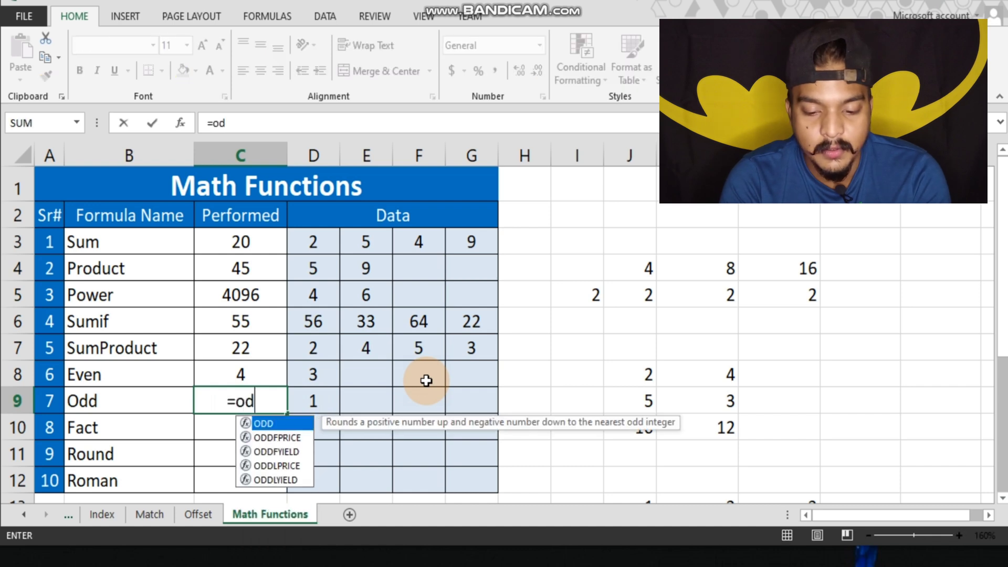
text(d()
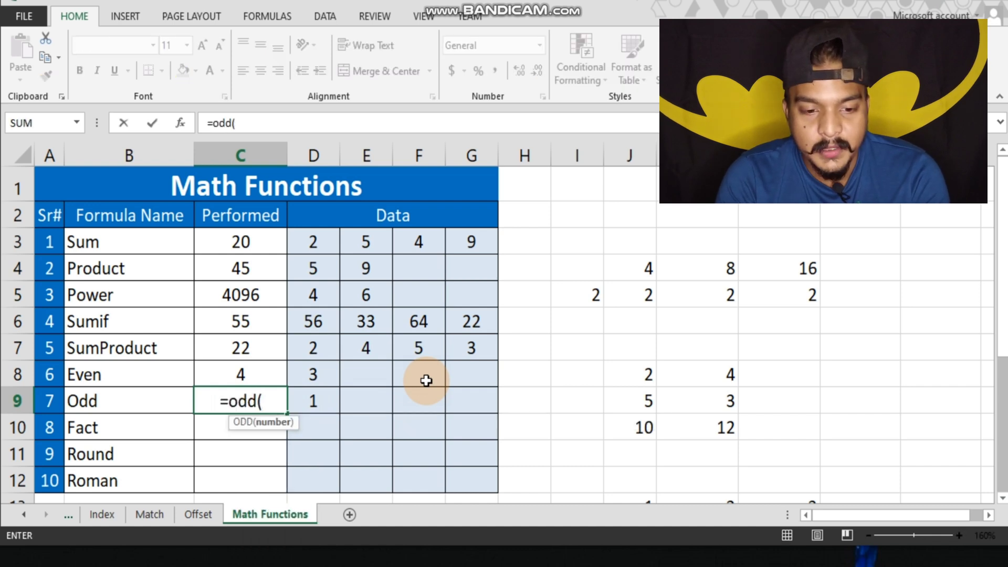
key(Right)
key(Return)
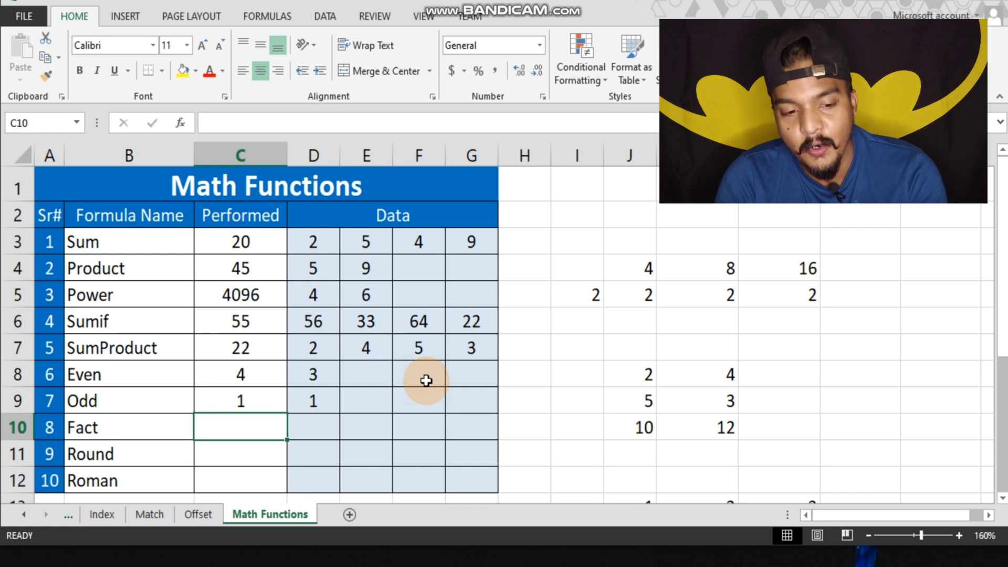
- Test the ODD formula by setting D9 to 2, and check its result in C9
key(Up)
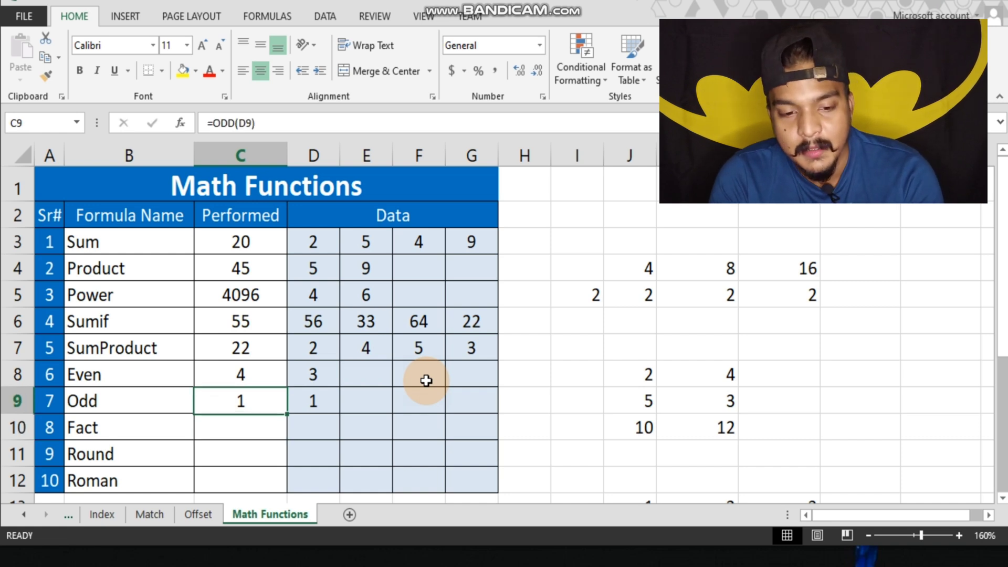
key(Right)
text(2)
key(Return)
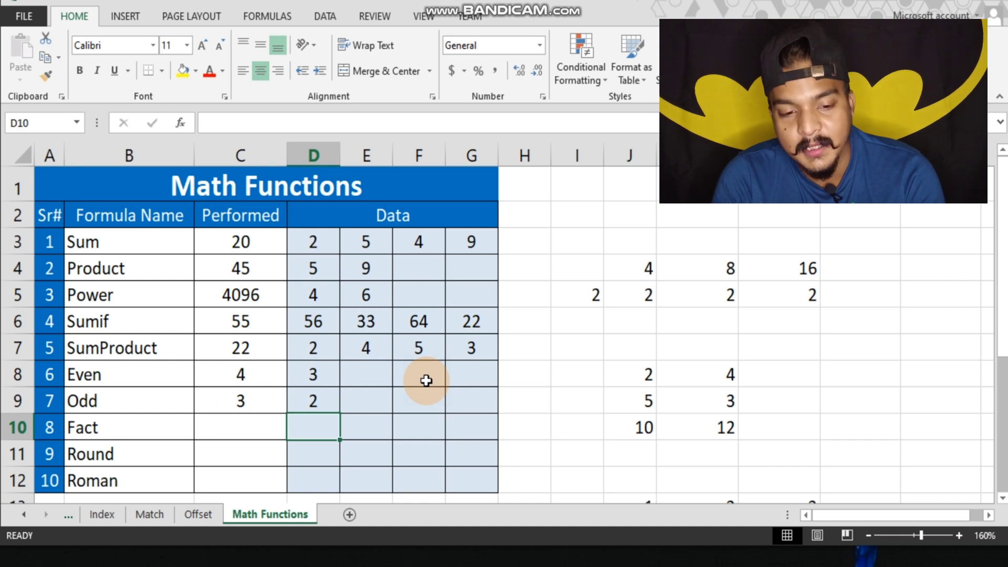
key(Up)
key(Left)
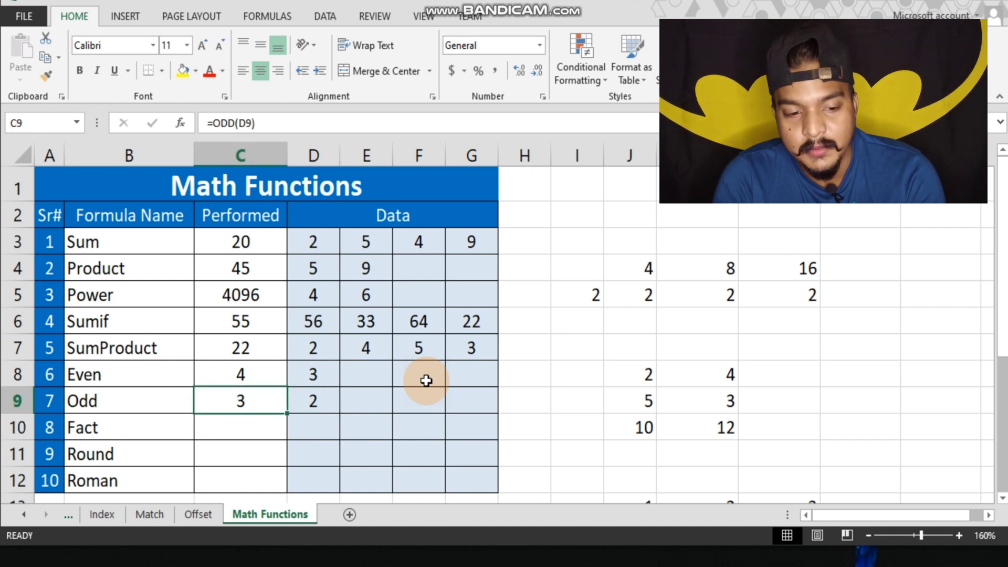
- Examine the example numbers in row 13 beside the table, ending on the Fact row's Performed cell C10
key(Down)
key(Down)
key(Down)
key(Down)
key(Right)
key(Right)
key(Right)
key(Left)
key(Left)
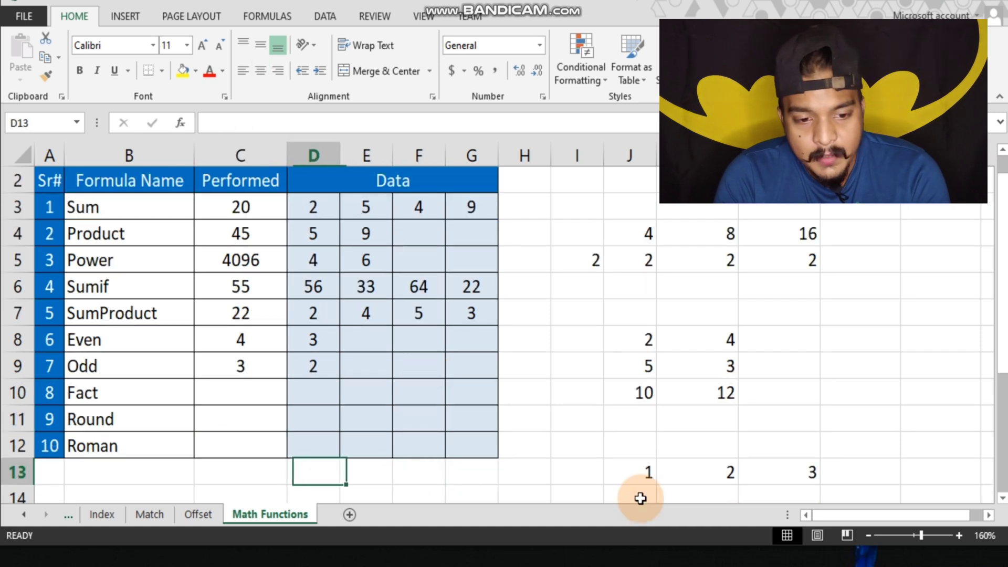
key(Up)
key(Up)
key(Up)
key(Left)
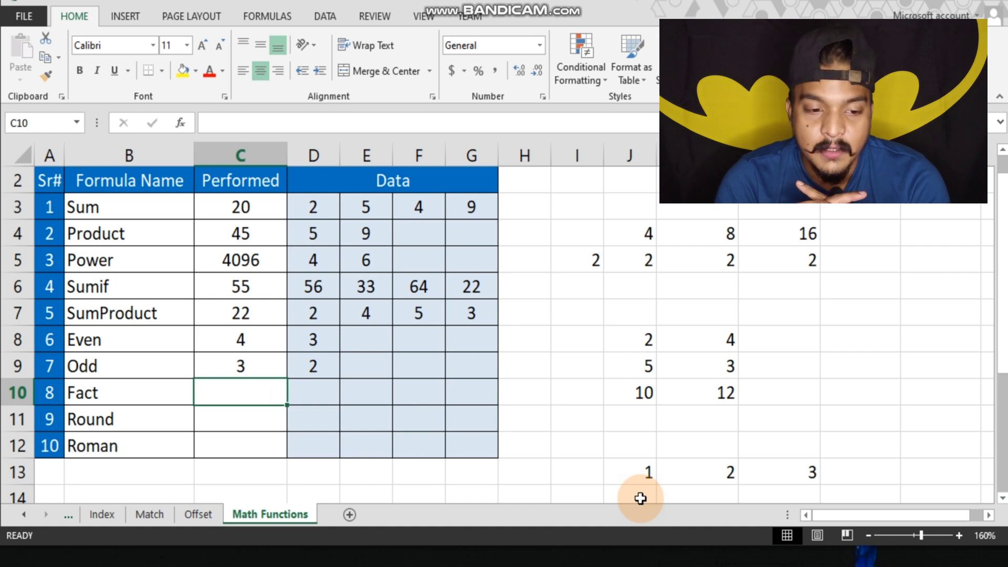
- Enter 3 in D10 as the Fact row's data and a FACT formula in C10 that references D10
key(Right)
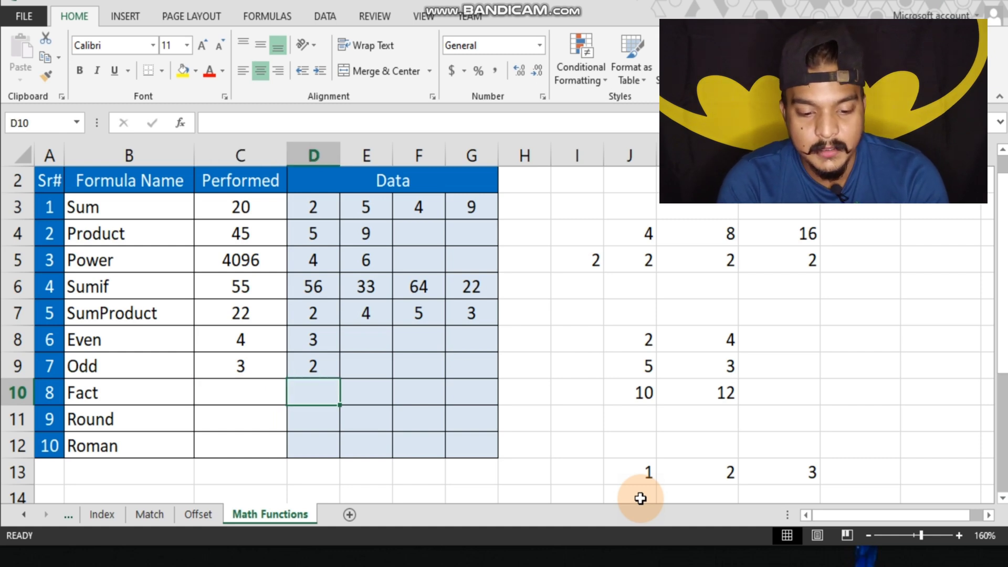
text(5)
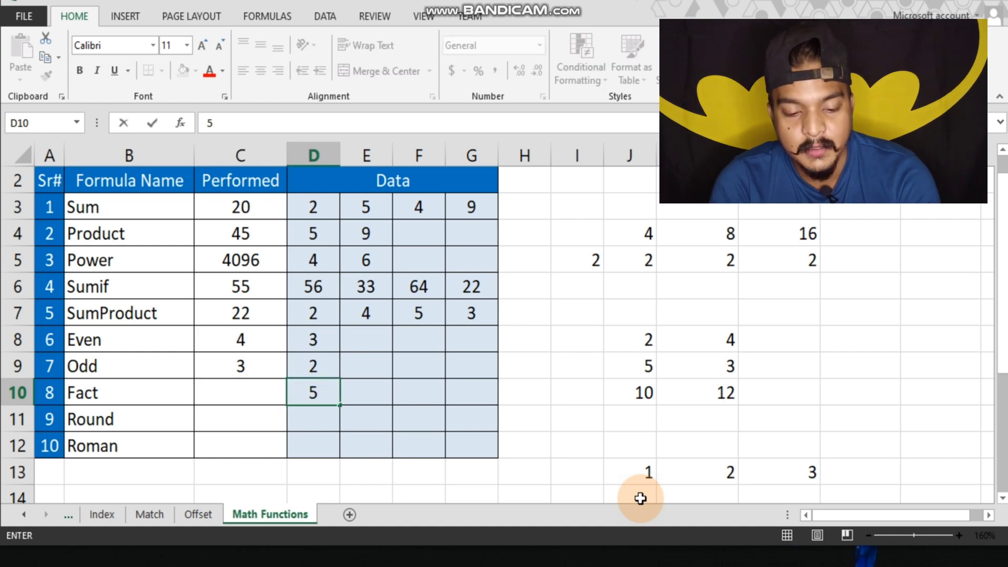
key(Return)
key(Up)
key(Left)
text(=)
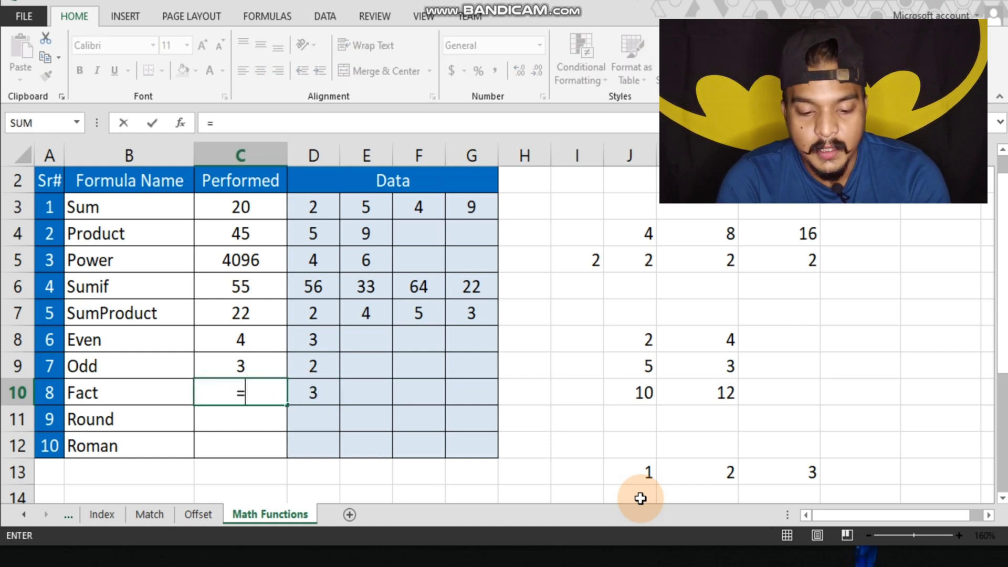
text(fact()
key(Right)
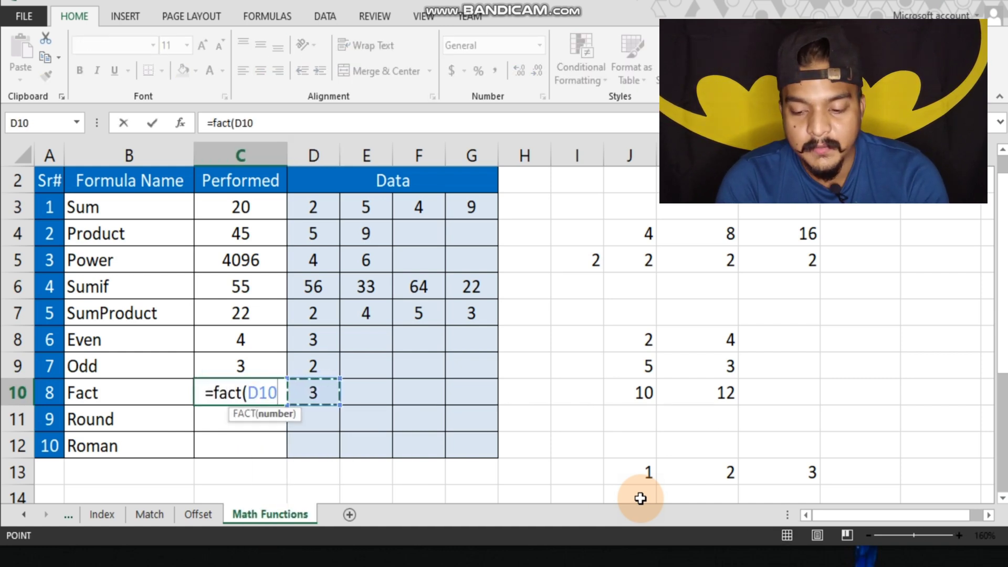
key(Return)
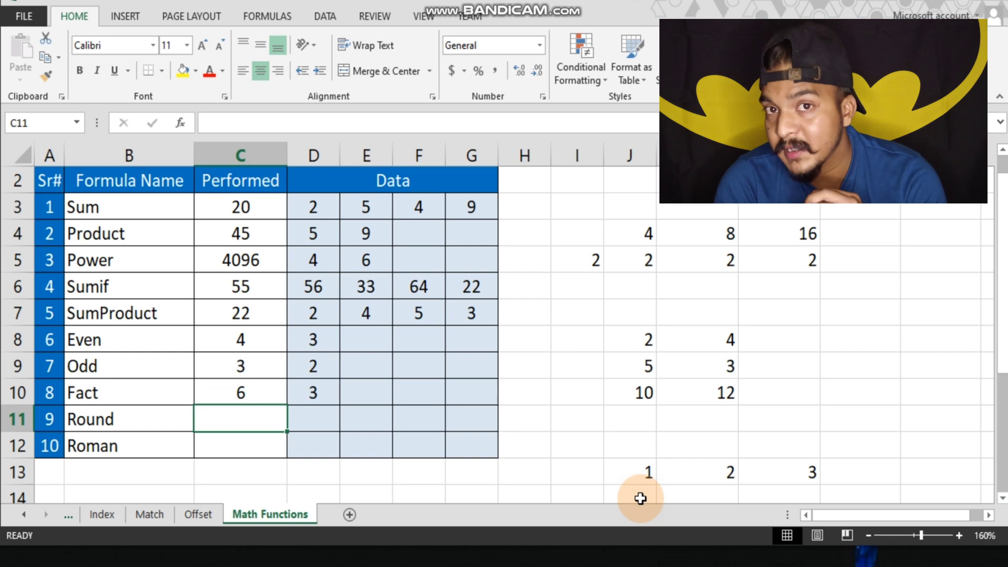
- Review the factorial example's factors in J13, K13 and L13 one by one, ending on the empty cell M13
click(636, 471)
key(shift+Right)
key(shift+Right)
key(Left)
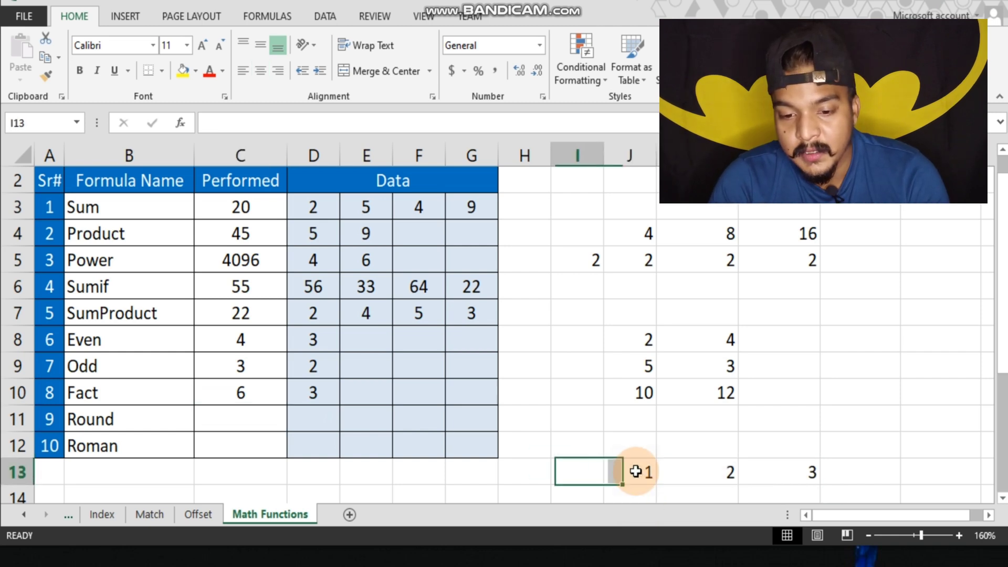
key(Right)
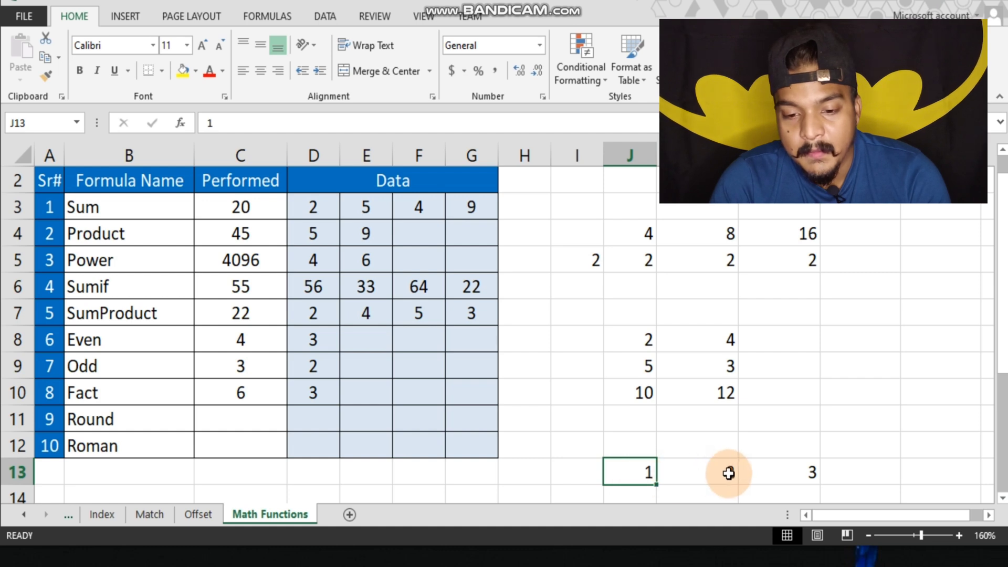
click(701, 457)
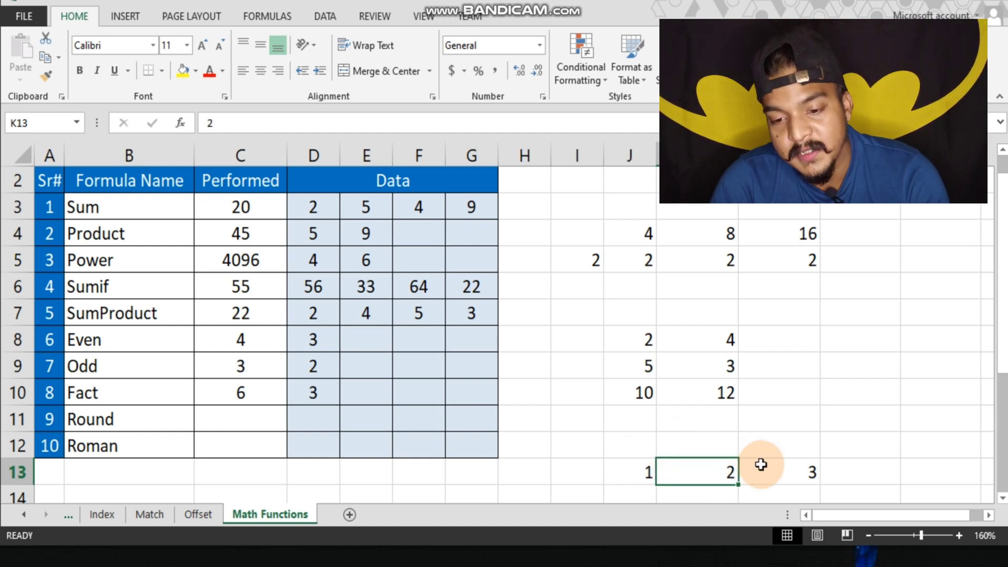
click(798, 468)
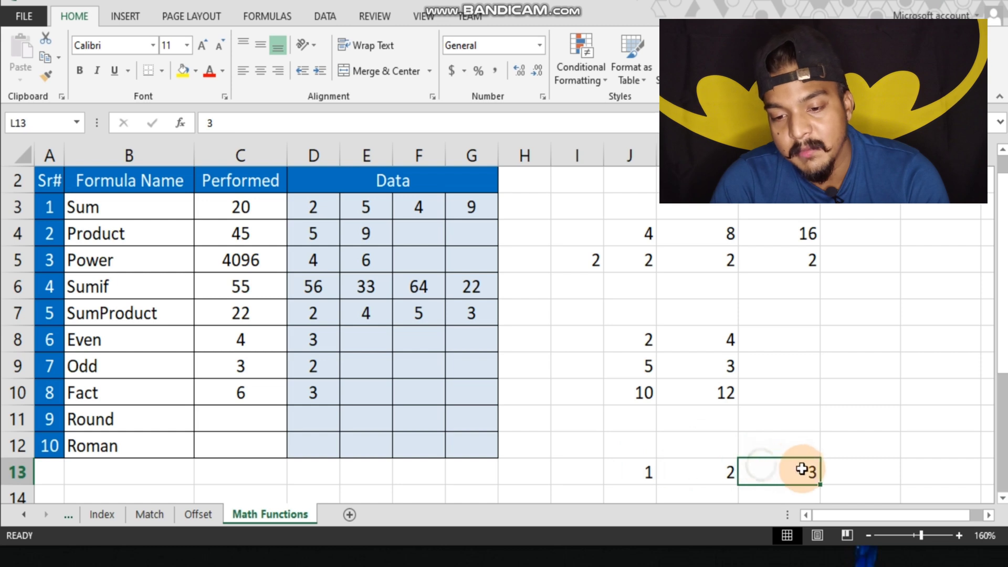
click(849, 468)
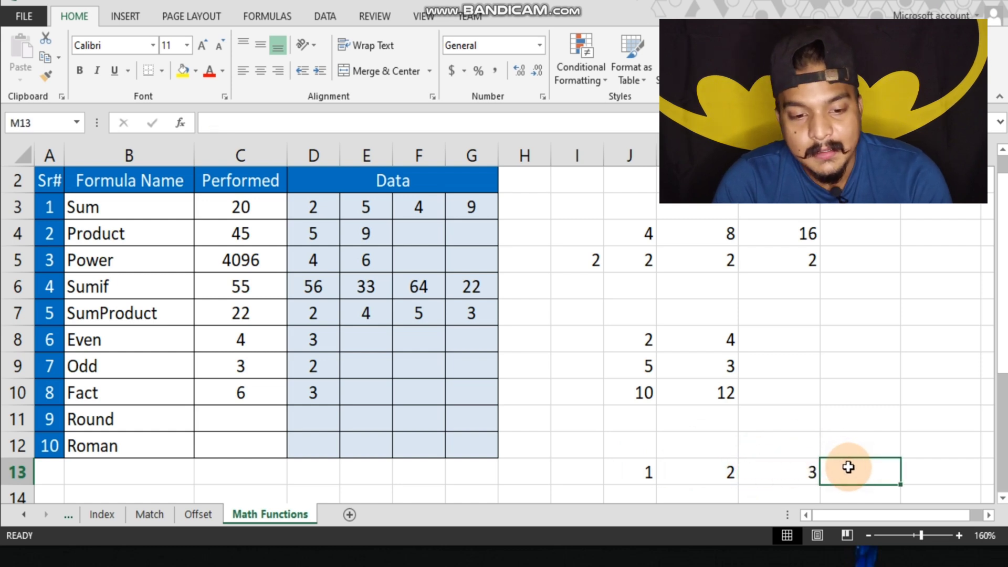
- Test the FACT formula by setting the Fact row's number in D10 to 4
click(316, 381)
text(4)
key(Return)
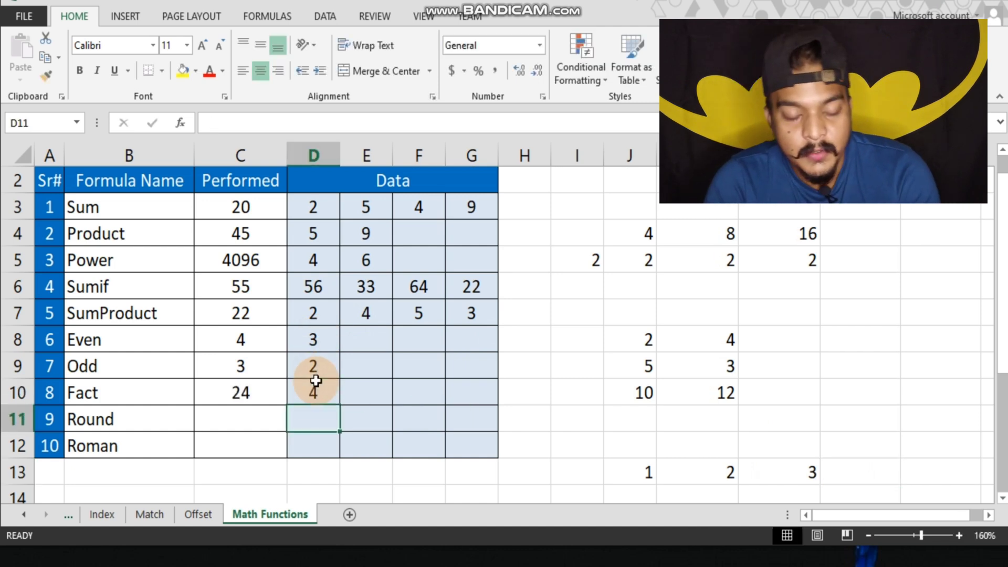
- Add 4 in M13 as the next factor of the factorial example in row 13 and review it with the neighbouring factor in L13
key(Right)
key(Right)
key(Right)
key(Right)
key(Right)
key(Down)
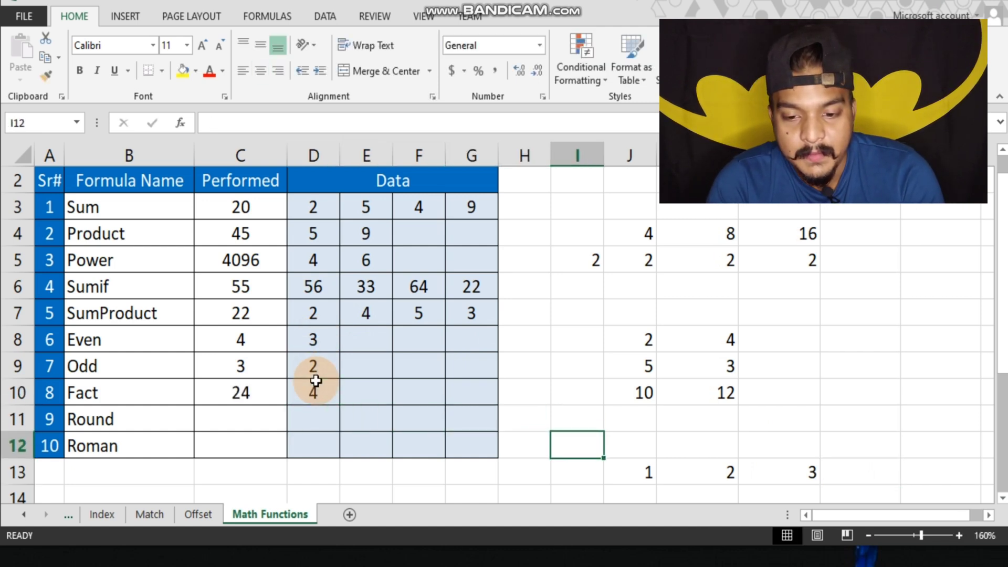
click(832, 478)
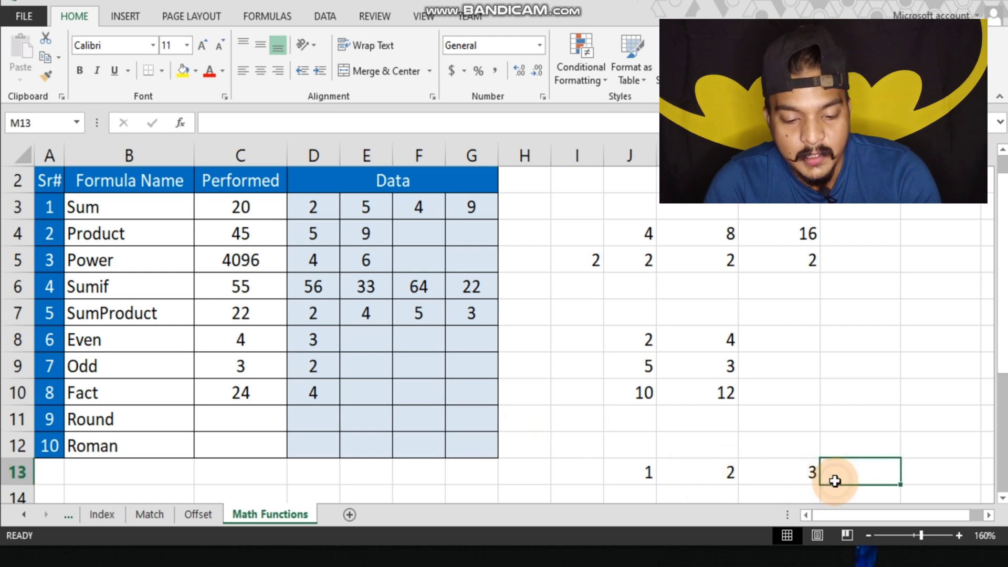
text(4)
key(Up)
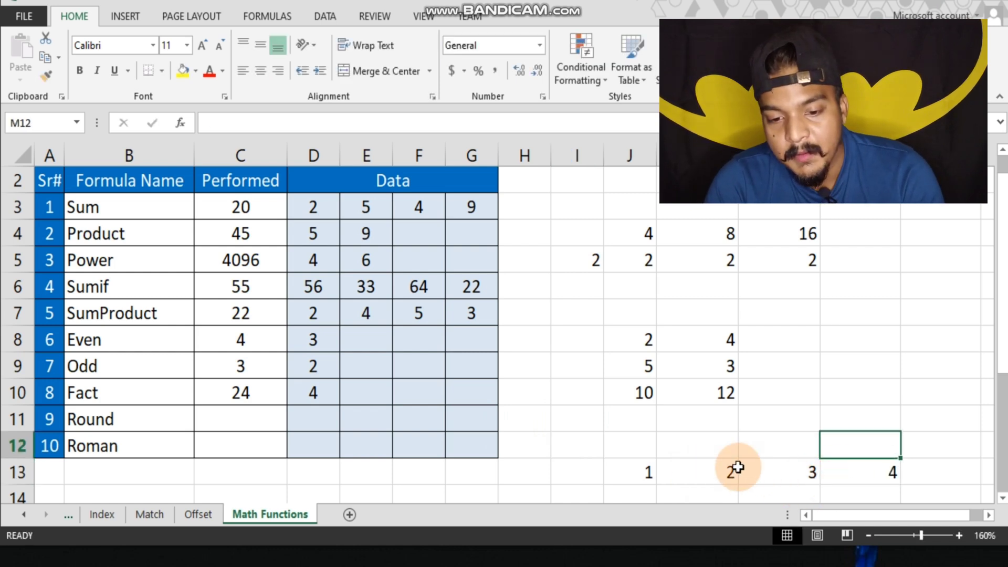
click(794, 473)
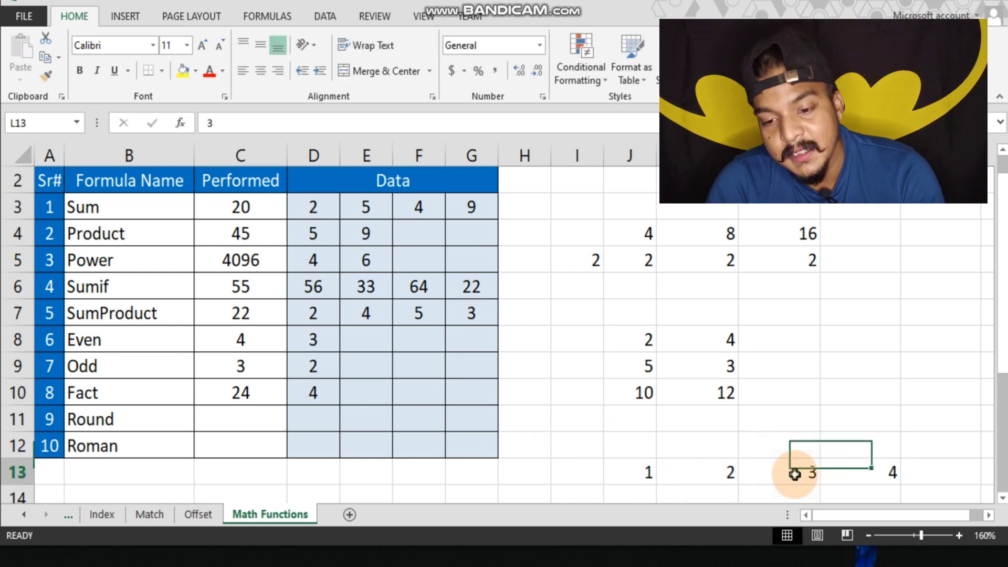
click(858, 467)
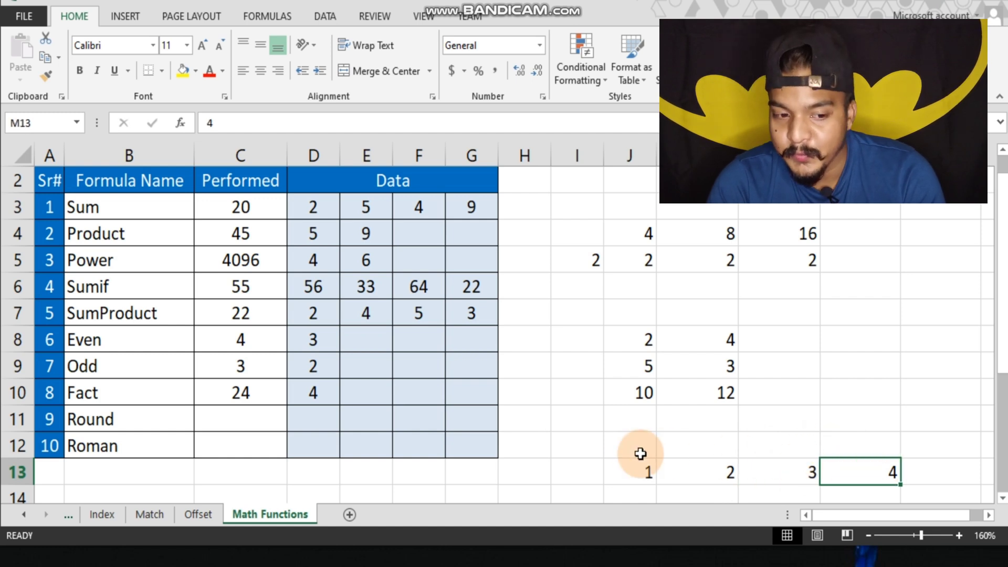
- Enter 8.5 in D11 as the Round row's data and the formula =ROUND(D11,0) in its Performed cell C11
click(281, 410)
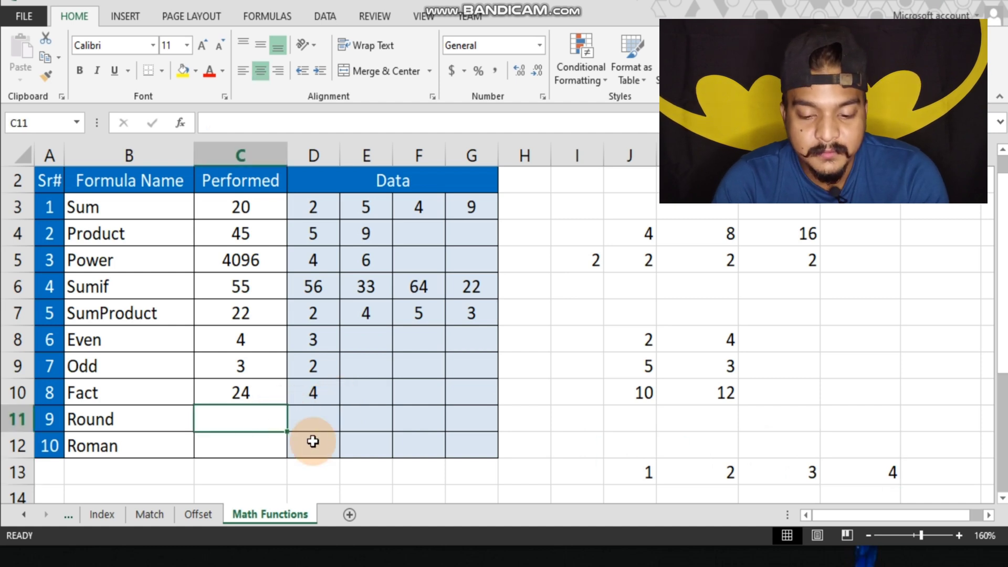
key(Right)
text(8.5)
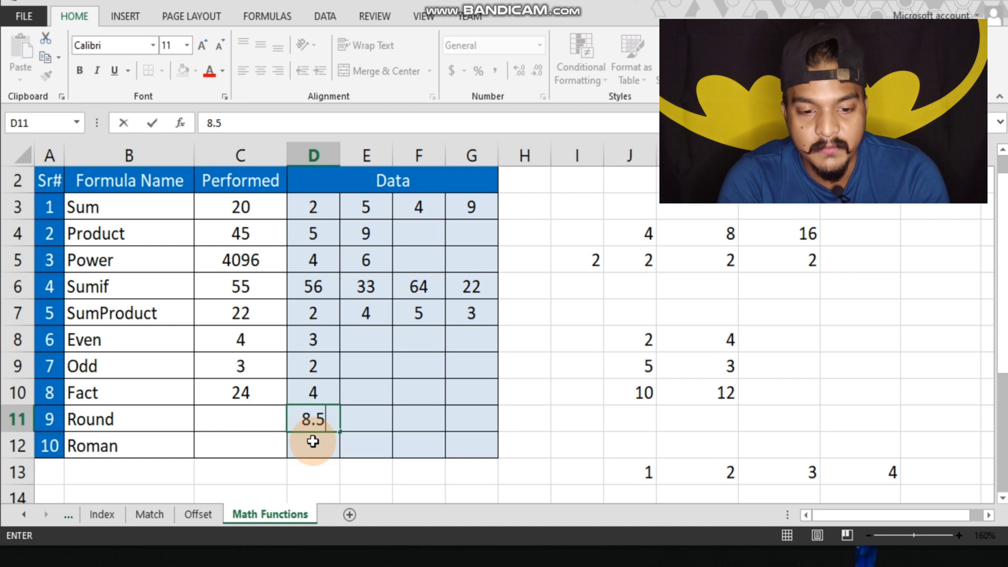
key(Return)
key(Up)
key(Left)
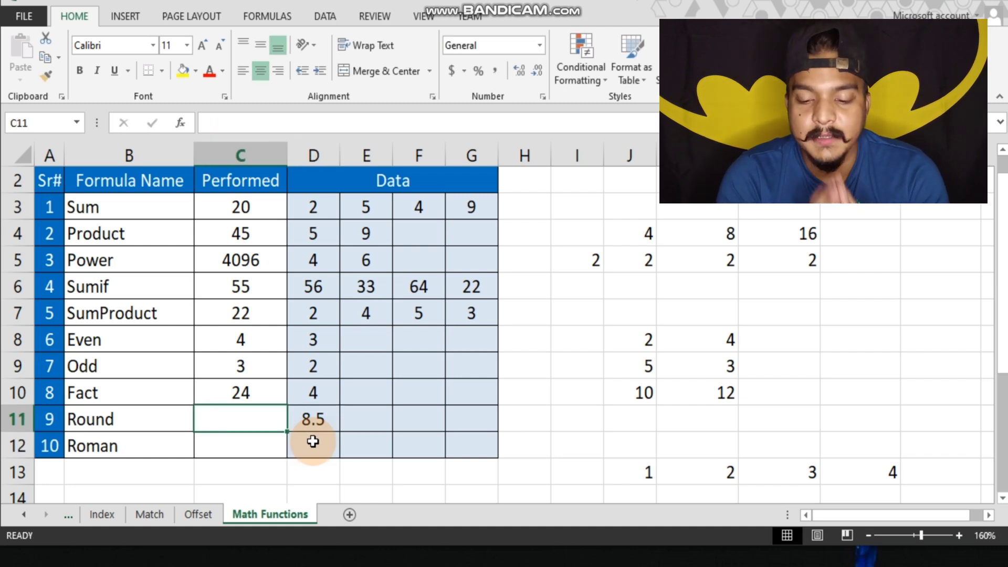
text(=round()
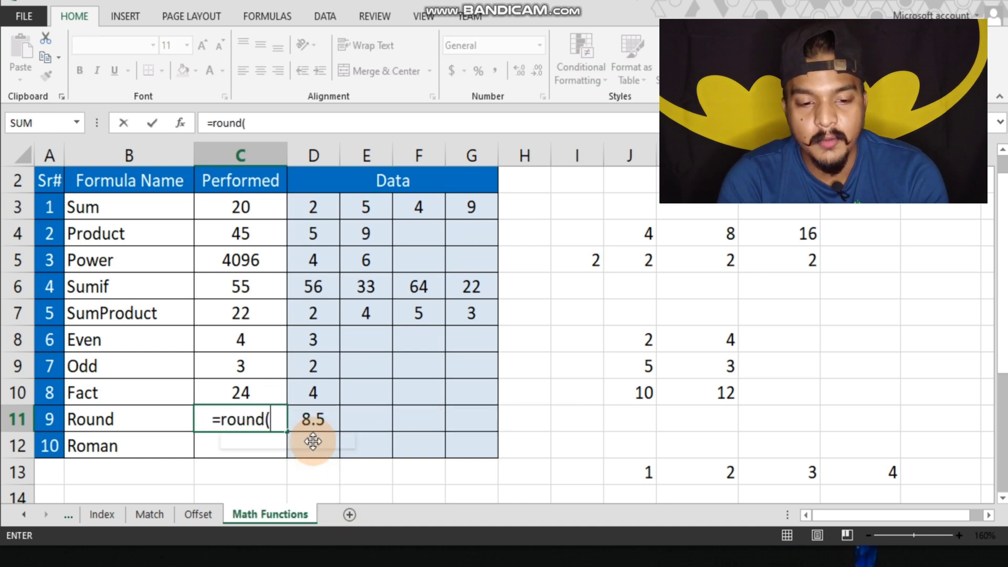
key(Right)
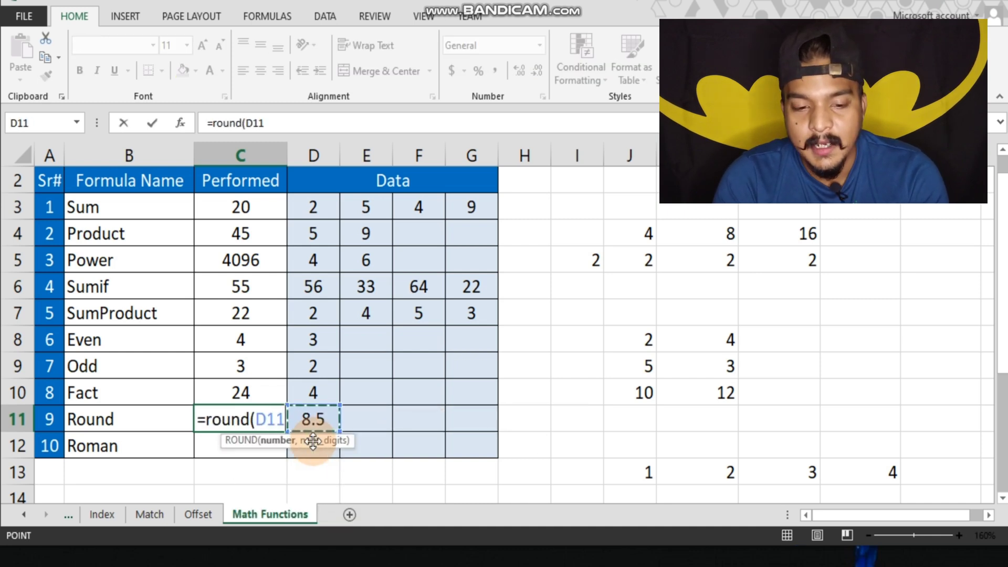
text(,)
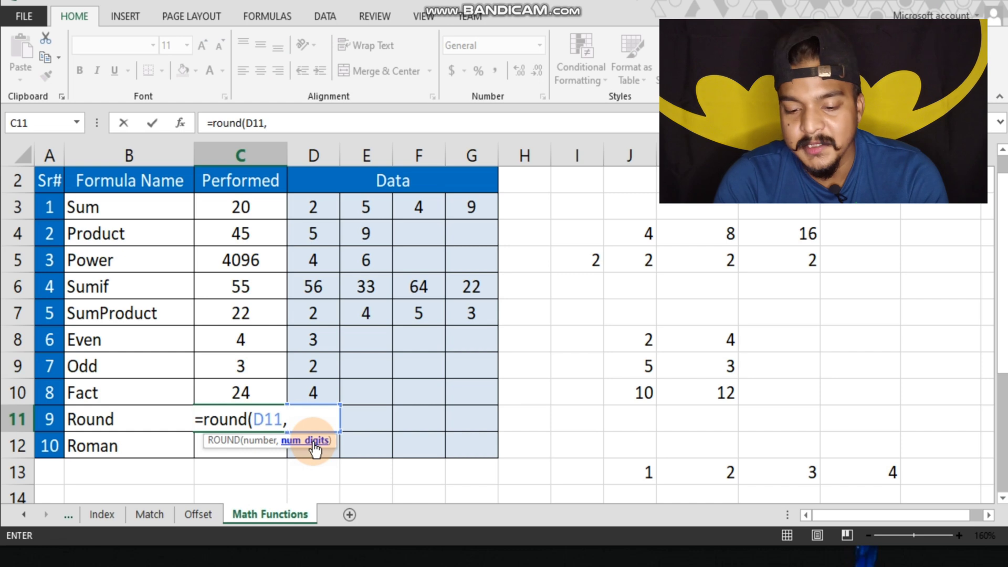
text(0)
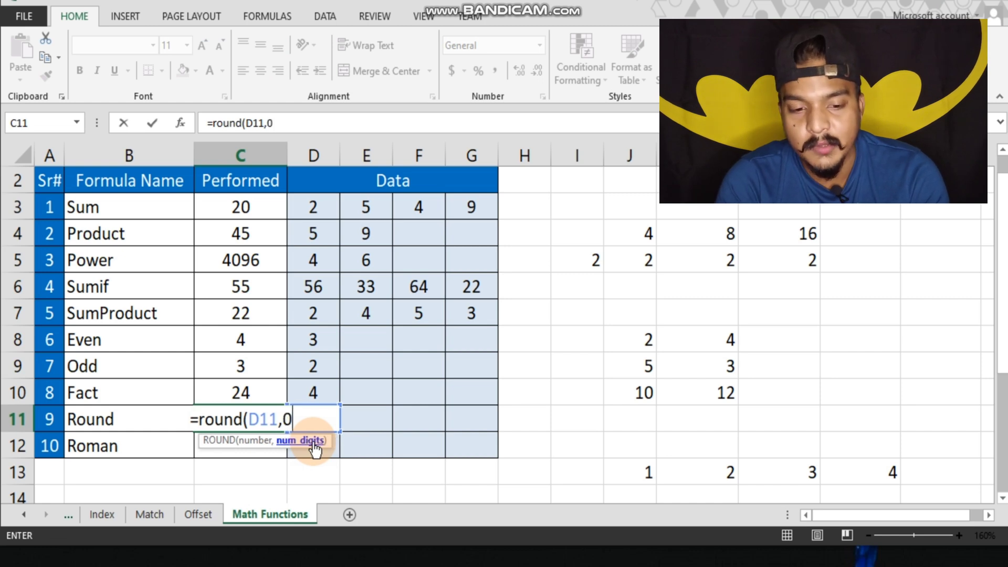
key(Return)
key(Up)
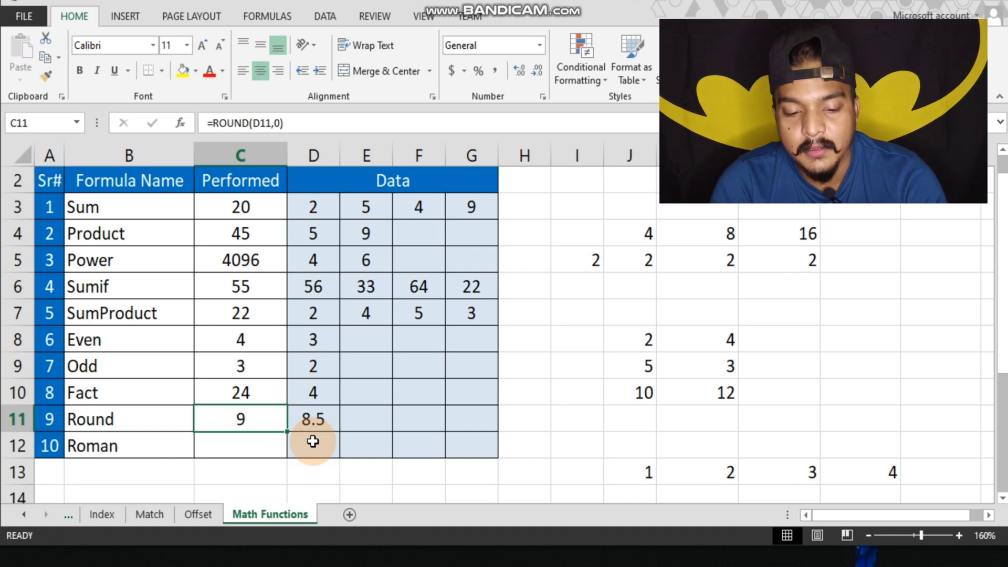
- Test the ROUND formula by setting the Round row's number in D11 to 8.4
key(Right)
text(8.4)
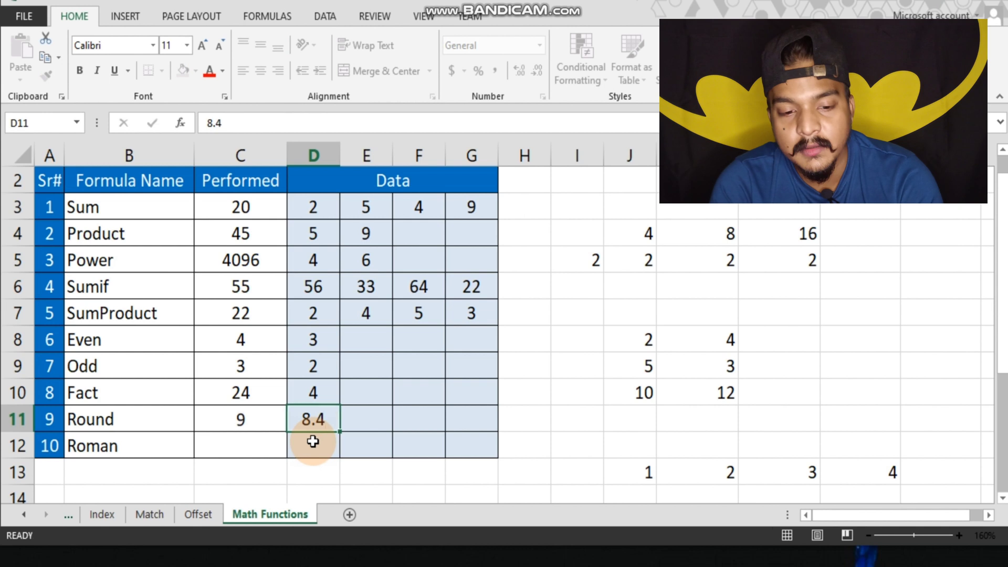
key(Return)
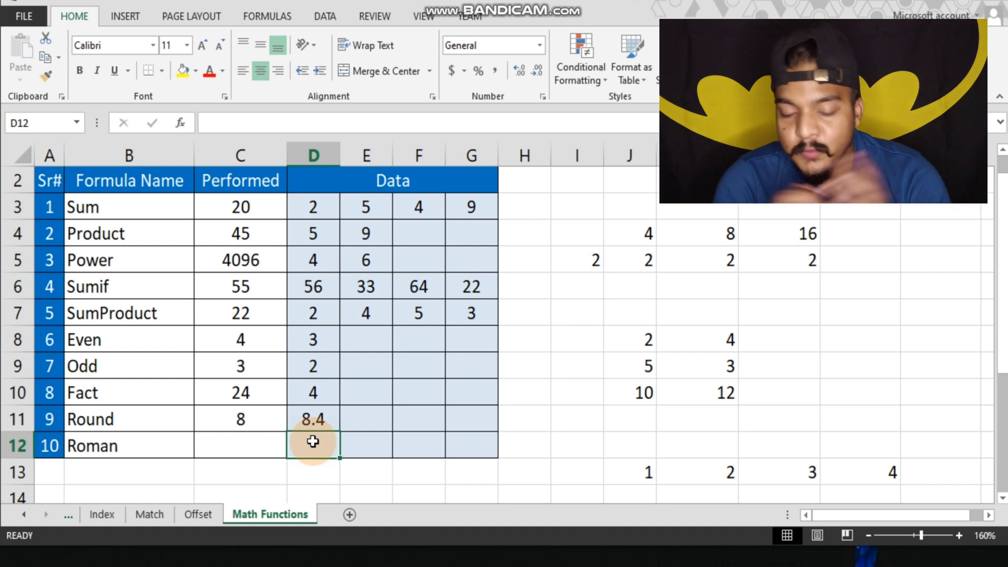
- Enter 5 in D12 as the Roman row's data and a ROMAN formula in C12 that references D12
text(9)
key(Left)
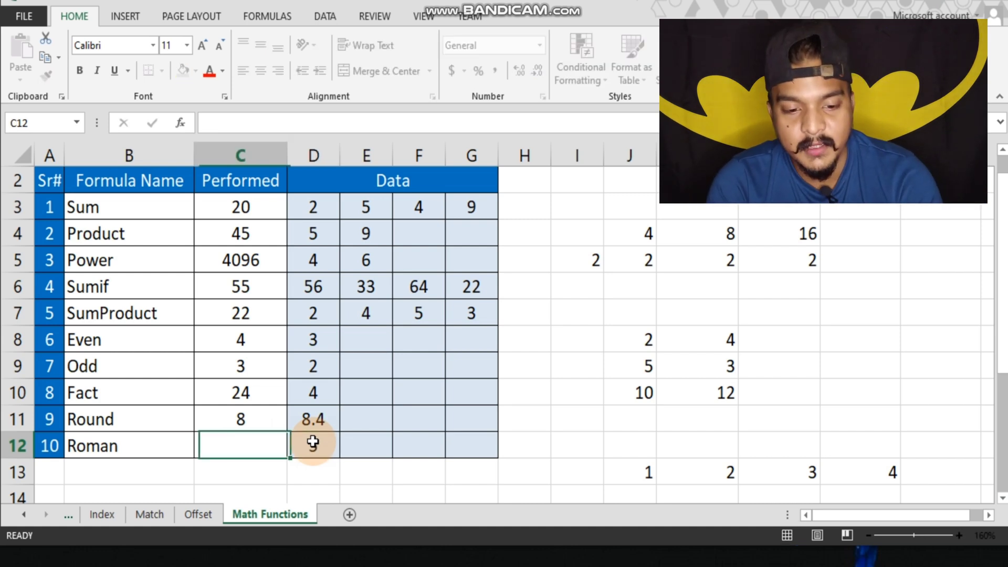
text(=roman(D12)
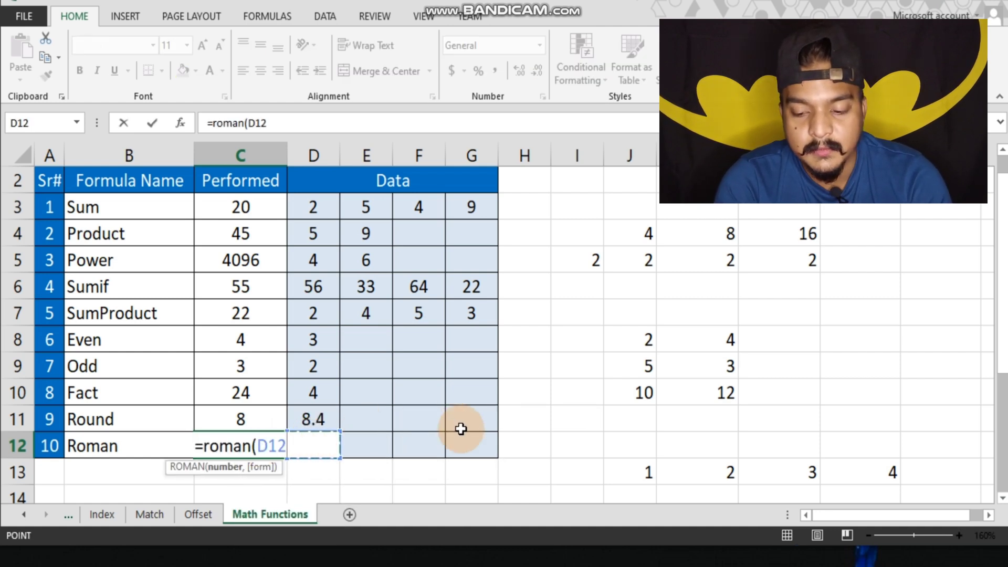
key(Return)
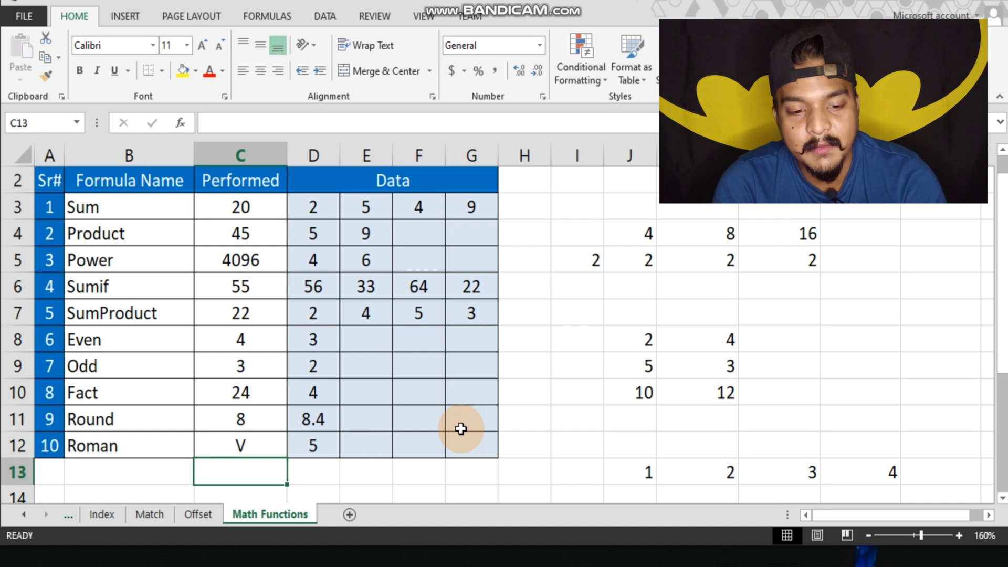
- Test the ROMAN formula by setting the Roman row's number in D12 to 6
key(Up)
key(Right)
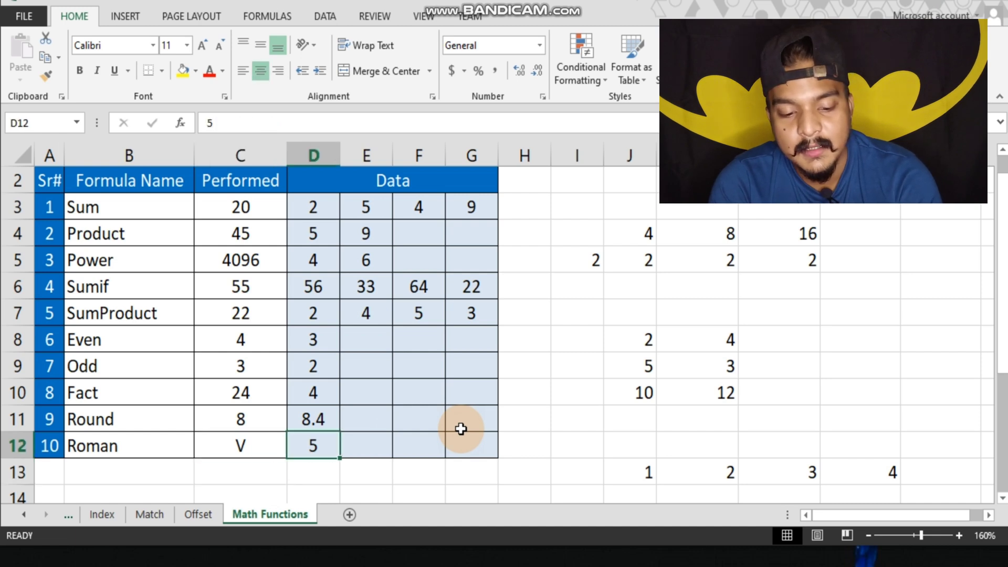
text(6)
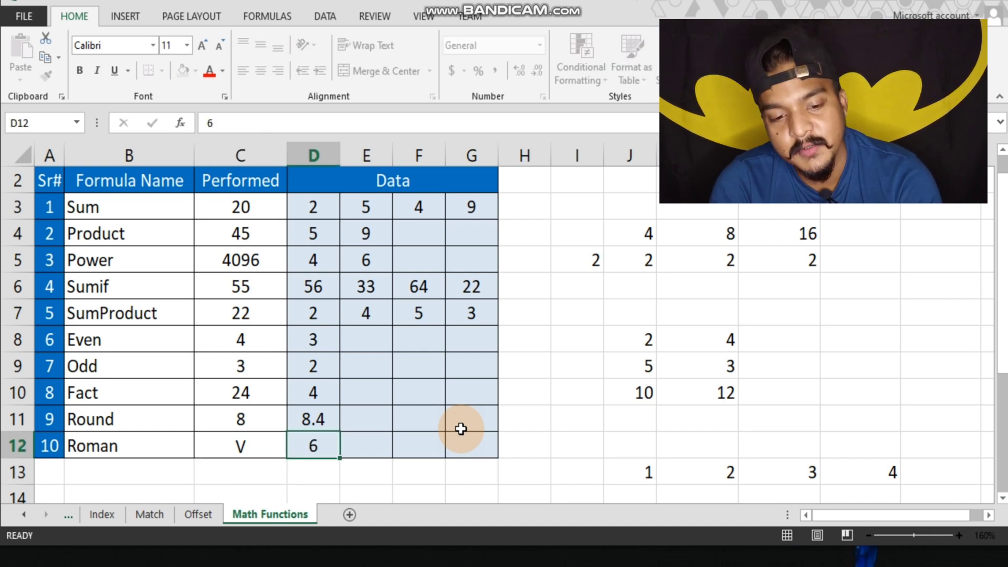
key(Left)
key(Right)
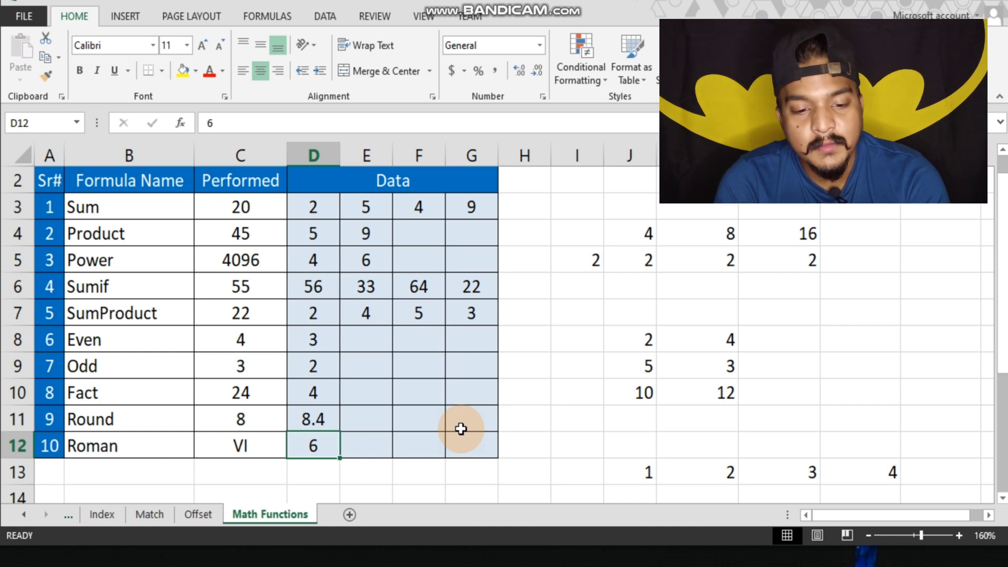